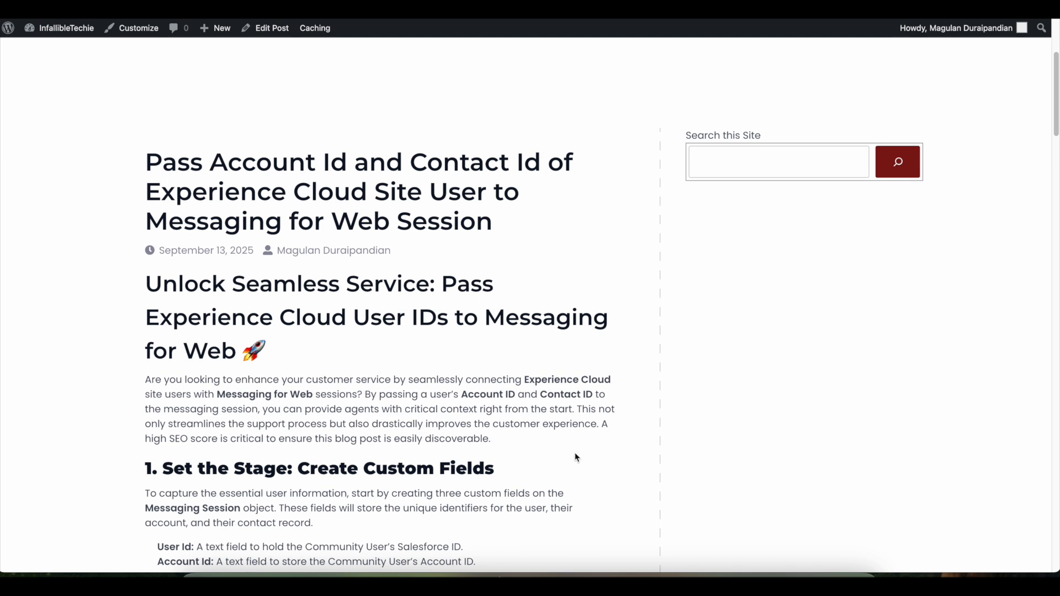
Step: Read the blog's custom fields section and review the Account Id, Contact Id and User Id fields on the Messaging Session object in Salesforce
scroll(422, 349, "down", 1)
scroll(423, 349, "down", 1)
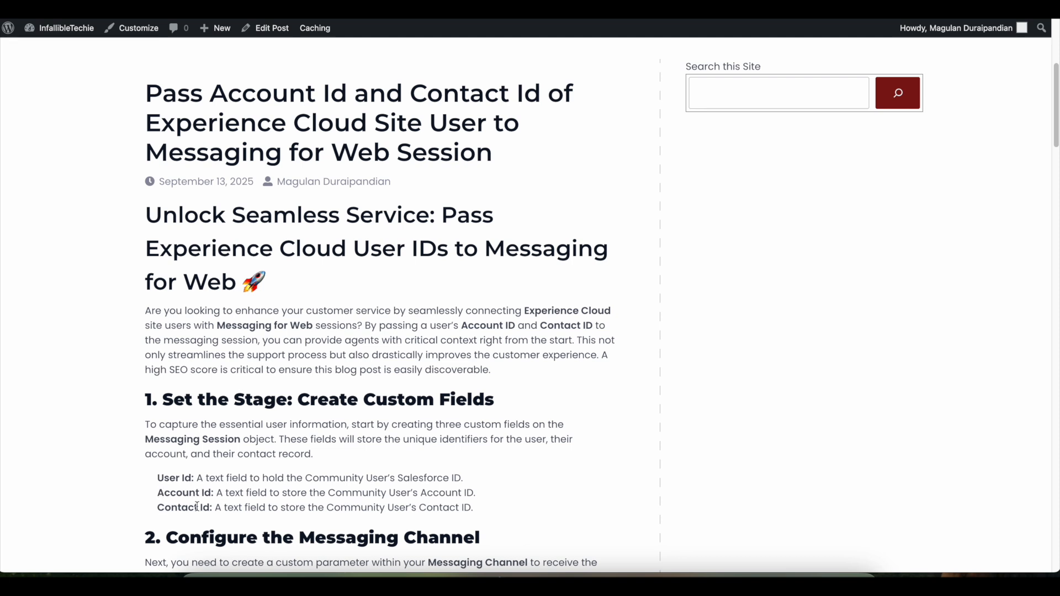
left_click(484, 586)
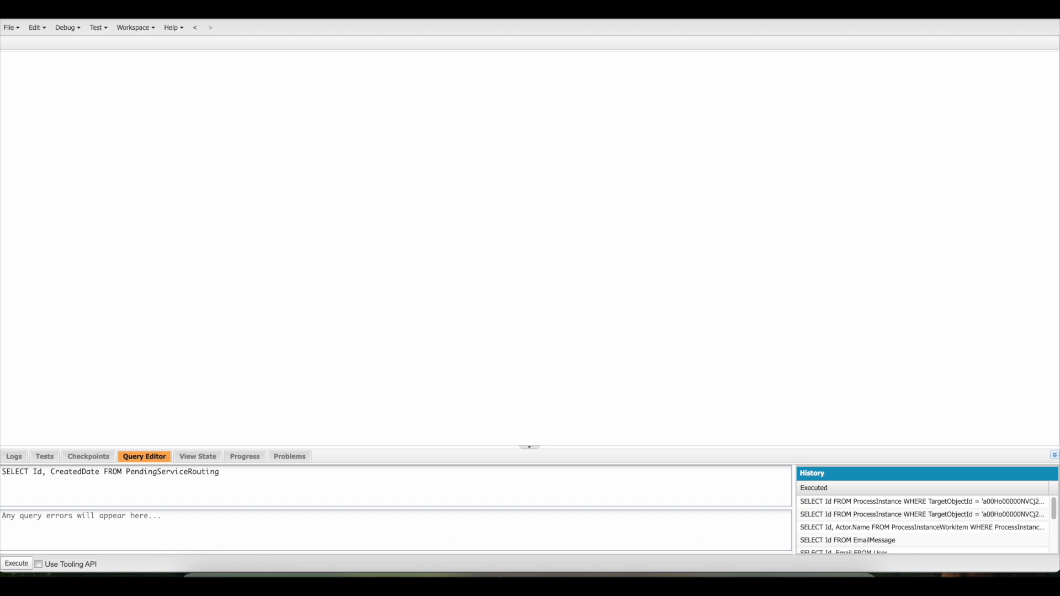
left_click(191, 10)
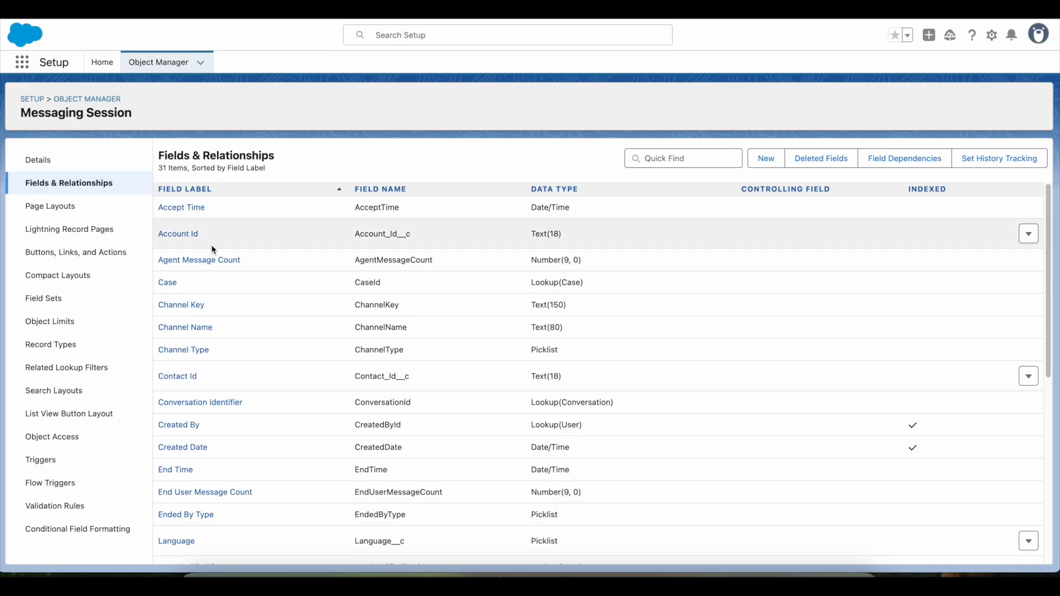
scroll(255, 249, "down", 2)
scroll(256, 249, "up", 2)
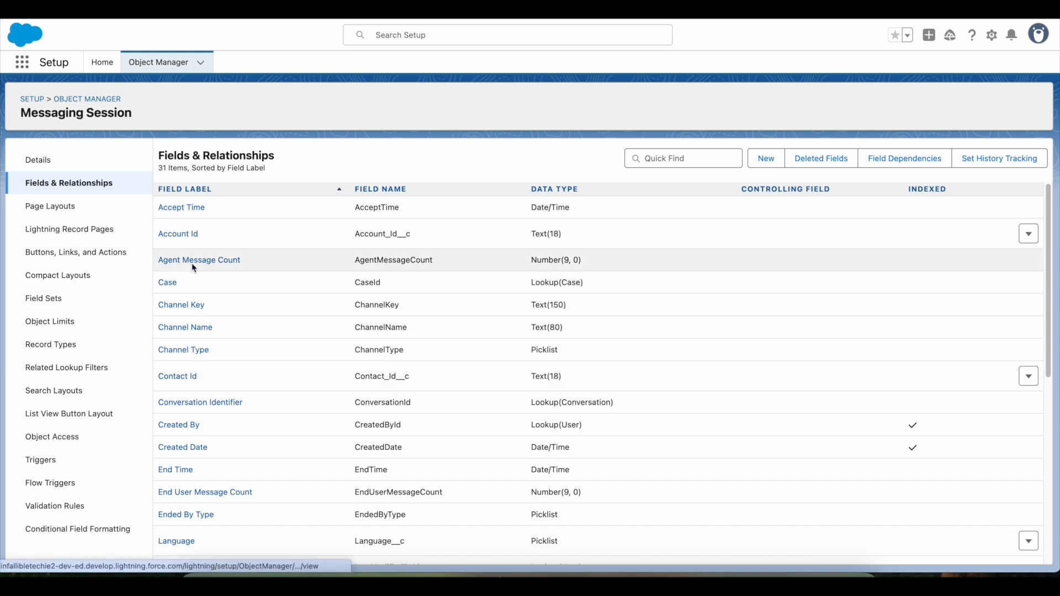
scroll(194, 243, "down", 5)
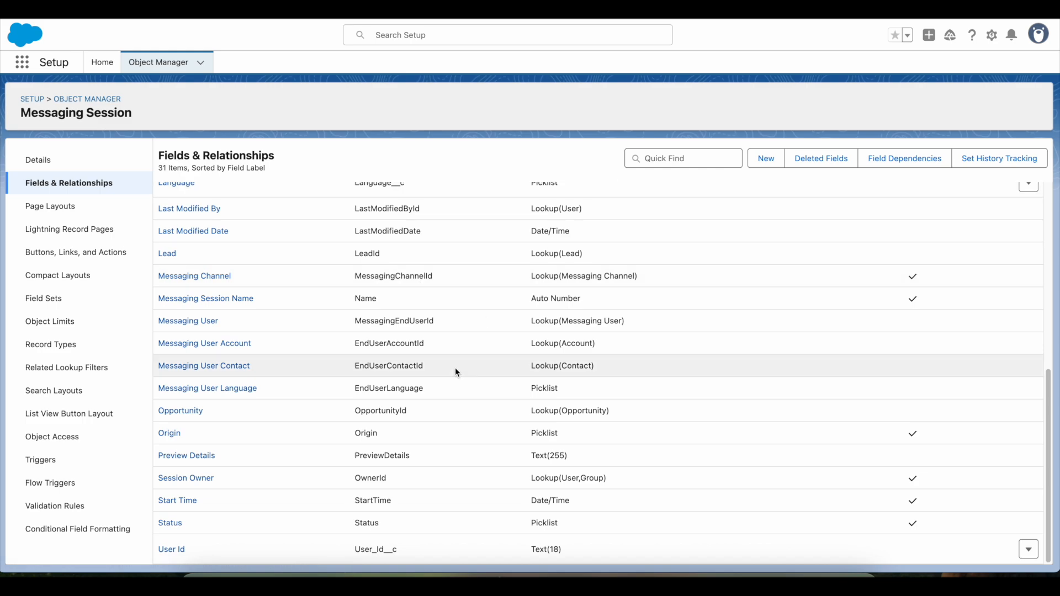
Step: Switch back to the blog post and read its section on configuring the messaging channel
left_click(345, 569)
scroll(251, 248, "down", 4)
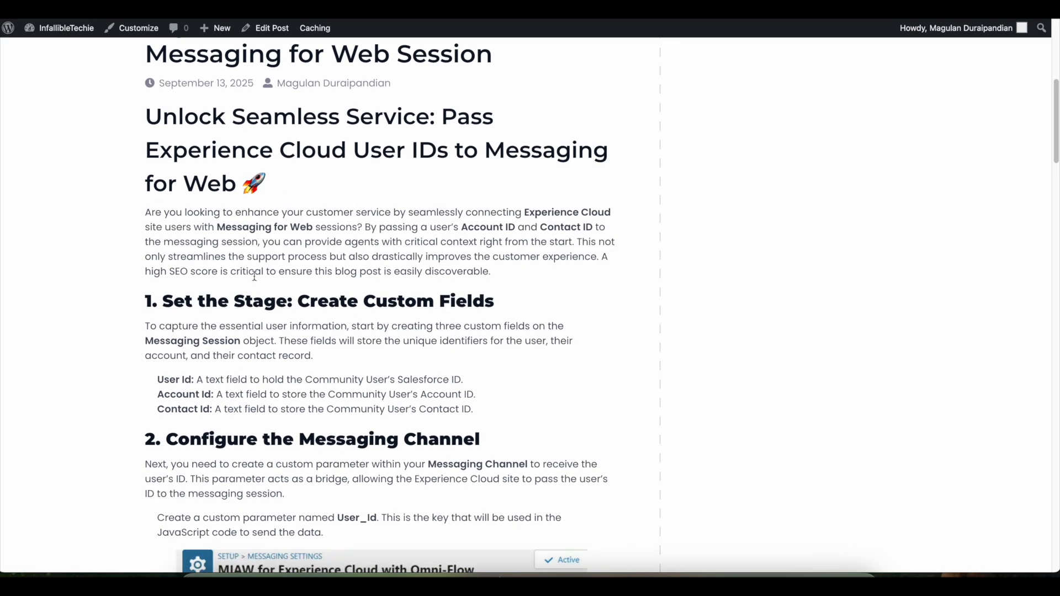
scroll(253, 274, "down", 3)
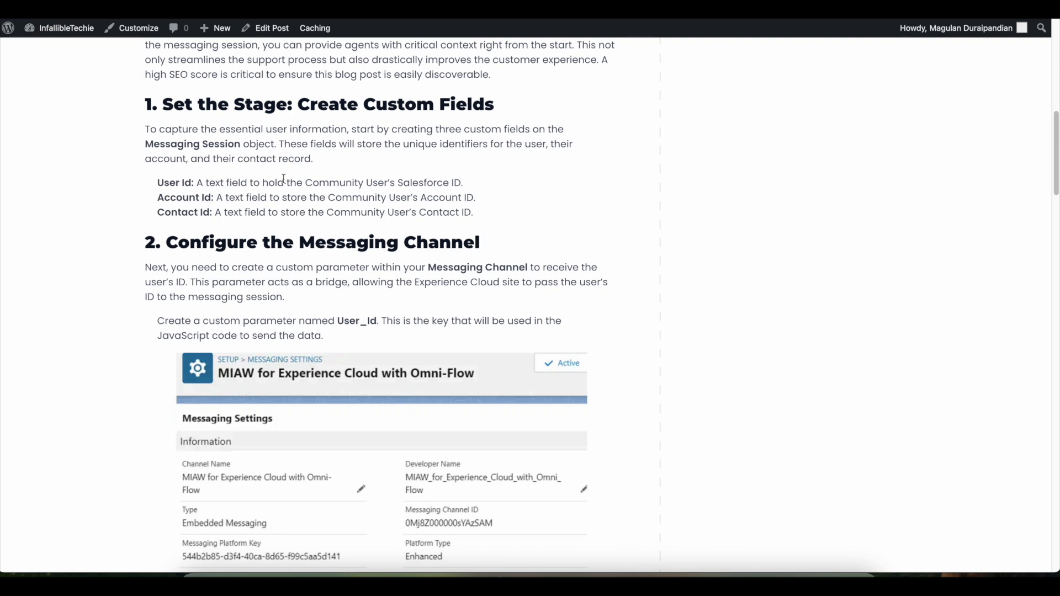
Step: Switch to Salesforce Setup and review the settings and custom parameters of the MIAW Experience Cloud Site messaging channel
left_click(438, 571)
left_click(336, 10)
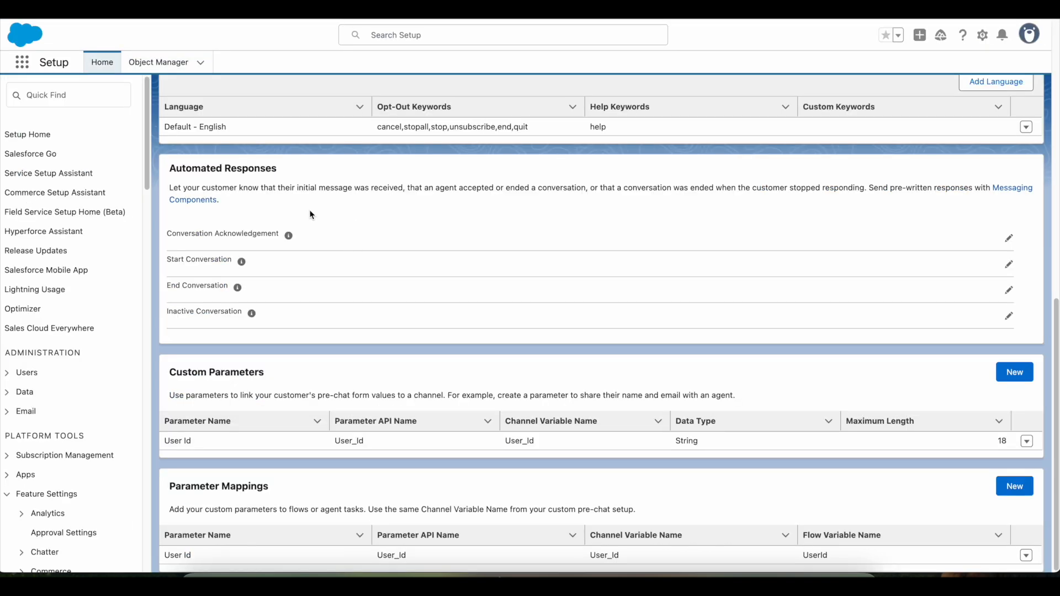
scroll(383, 224, "up", 15)
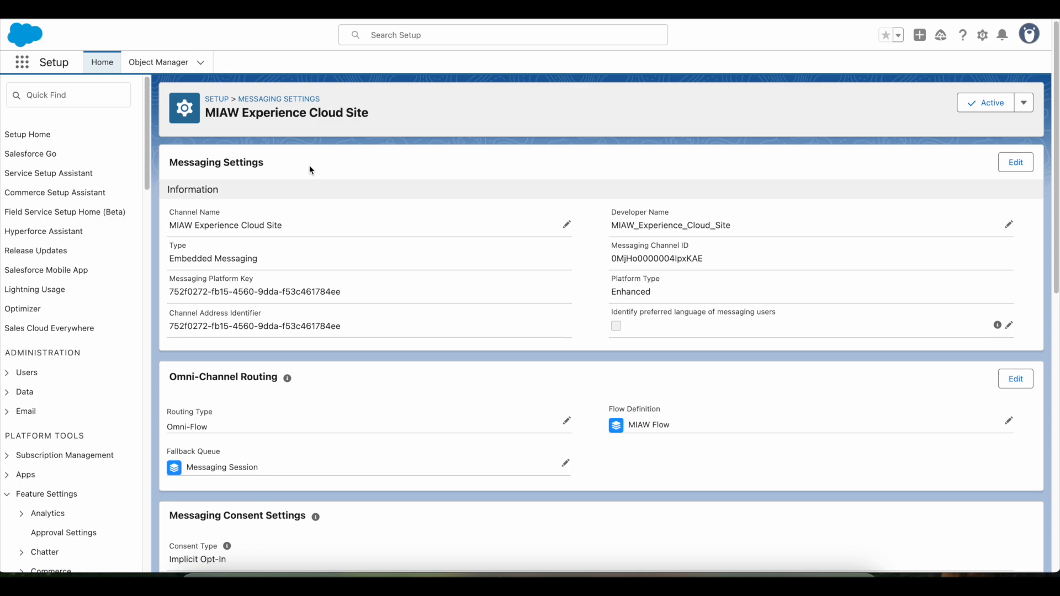
scroll(309, 165, "down", 10)
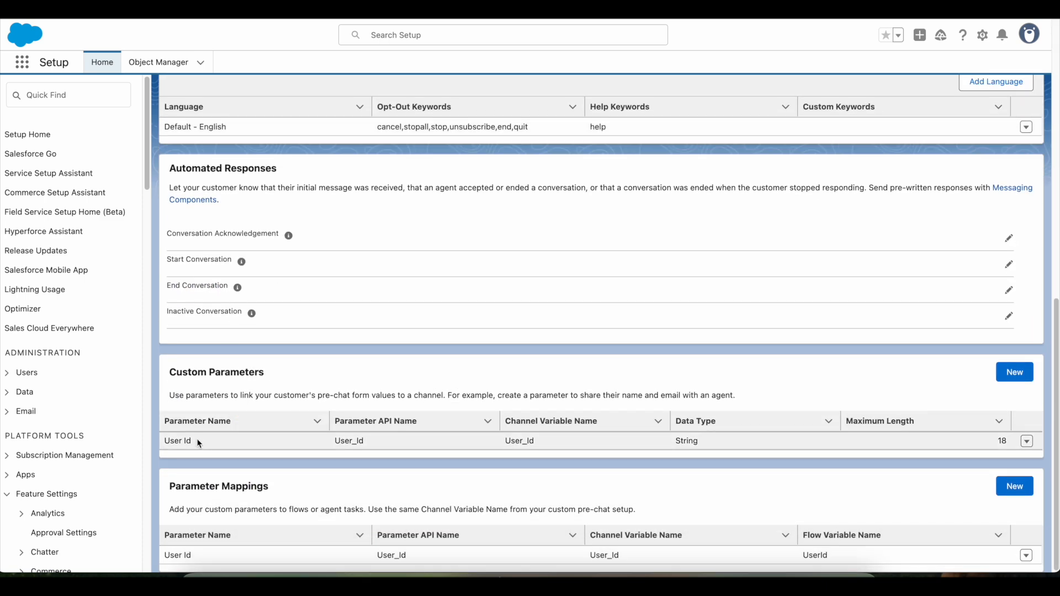
left_click_drag(169, 371, 256, 371)
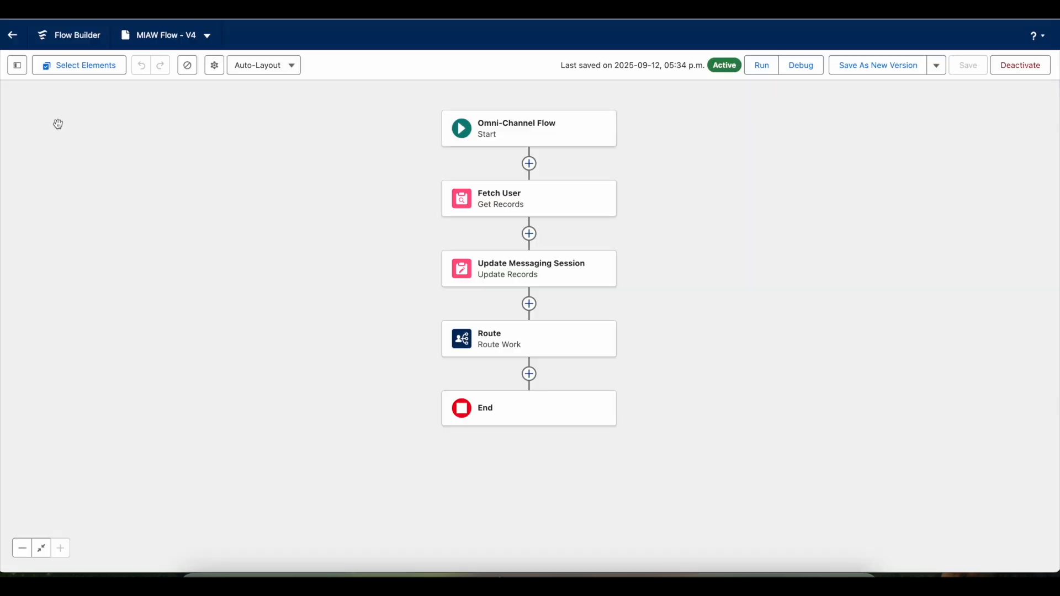
Step: Inspect the UserId variable's definition in the MIAW Flow and close it without making changes
left_click(17, 65)
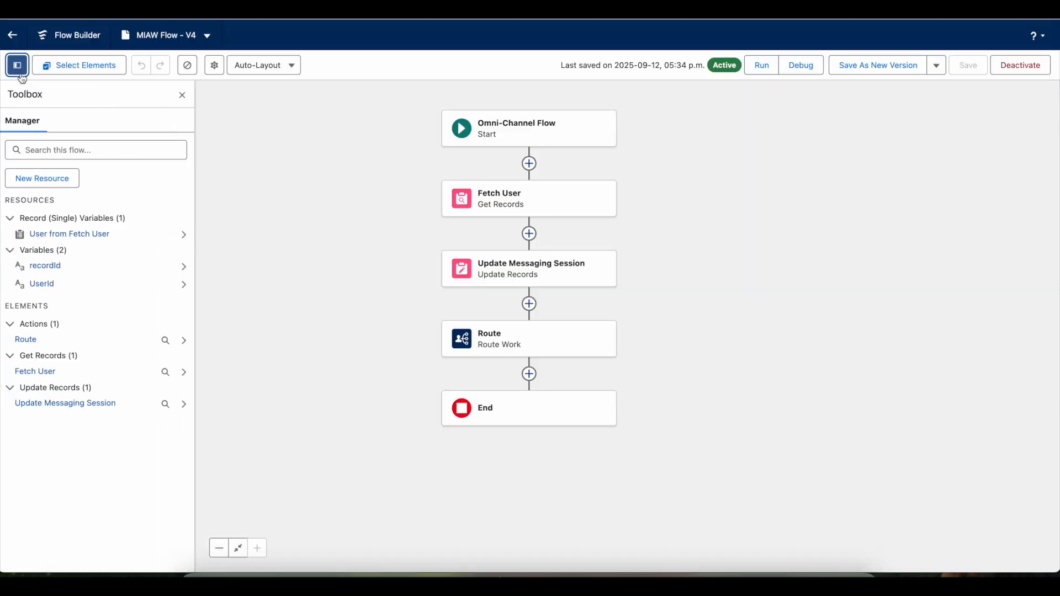
left_click(184, 284)
left_click(161, 261)
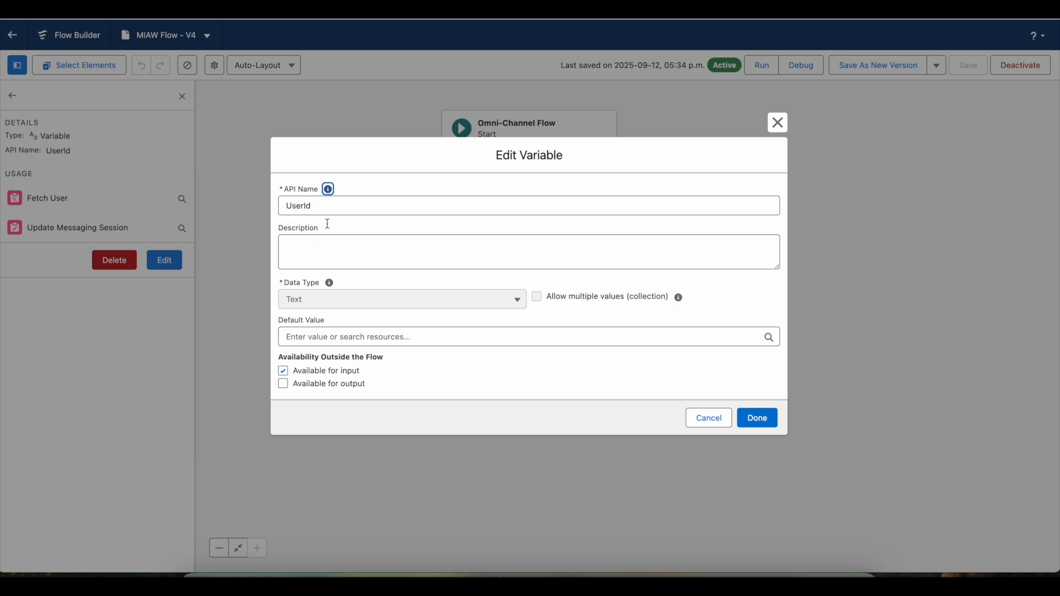
left_click(709, 418)
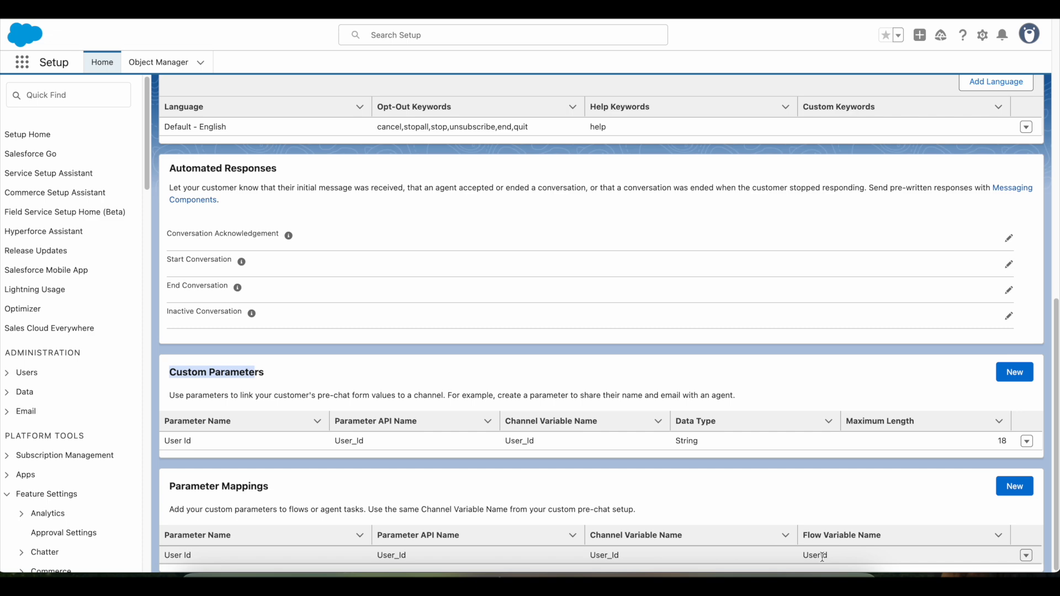
Step: Review the parameter mappings of the MIAW Experience Cloud Site messaging channel
scroll(377, 373, "up", 10)
scroll(382, 367, "down", 10)
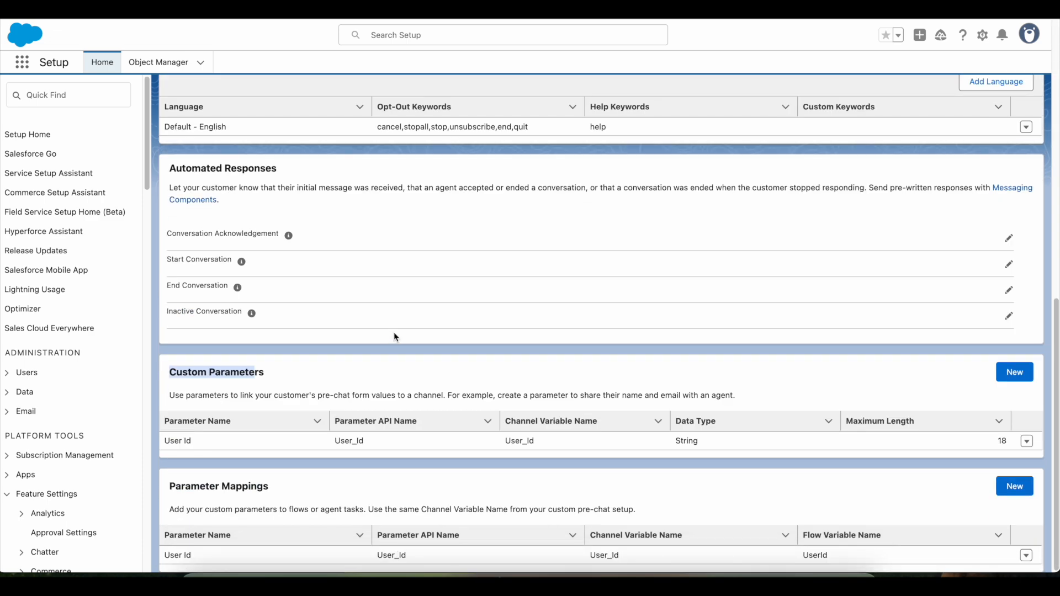
scroll(394, 335, "up", 10)
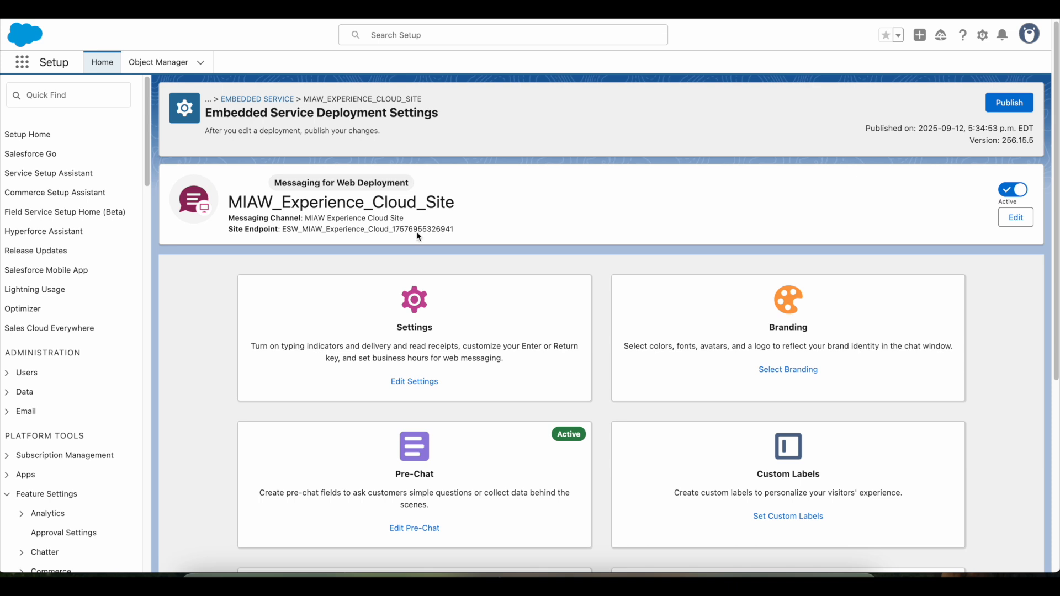
Step: Compare the embedded deployment's hidden pre-chat fields with the messaging channel's custom parameters, then leave the pre-chat form without saving
left_click(435, 538)
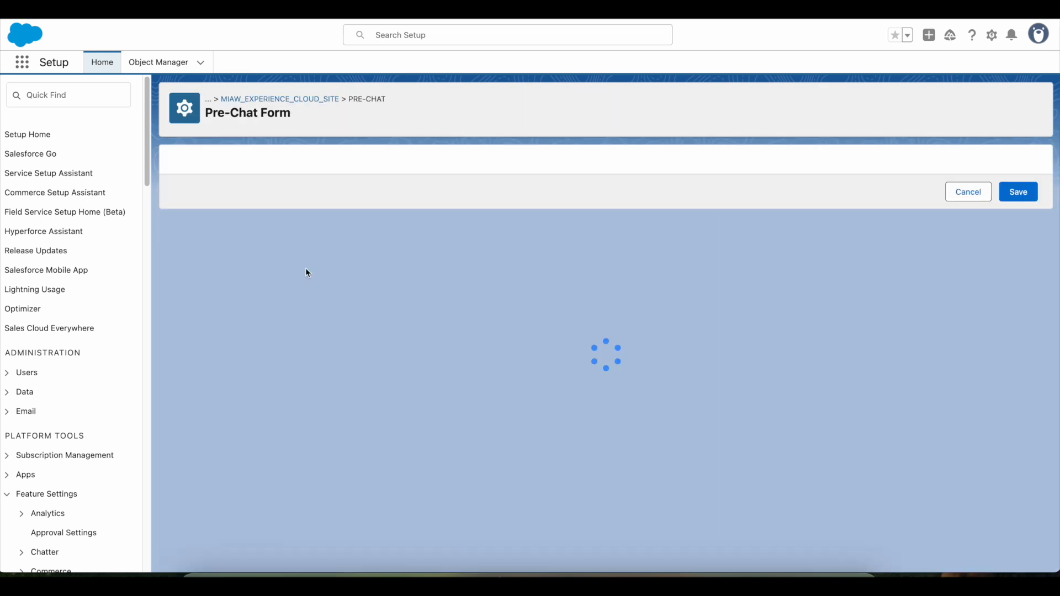
scroll(298, 207, "down", 5)
scroll(277, 227, "up", 2)
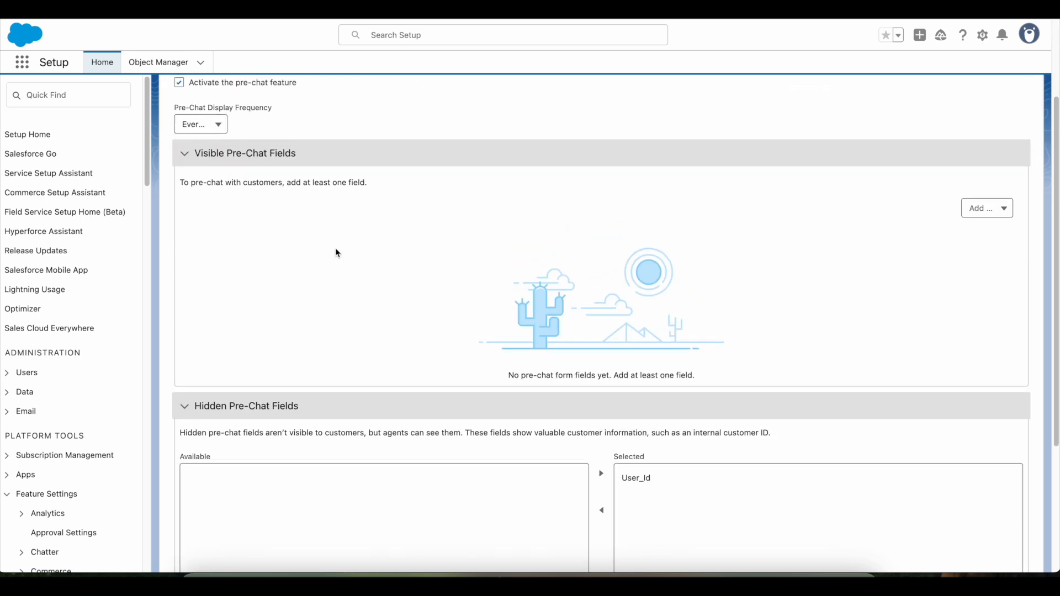
scroll(312, 237, "down", 3)
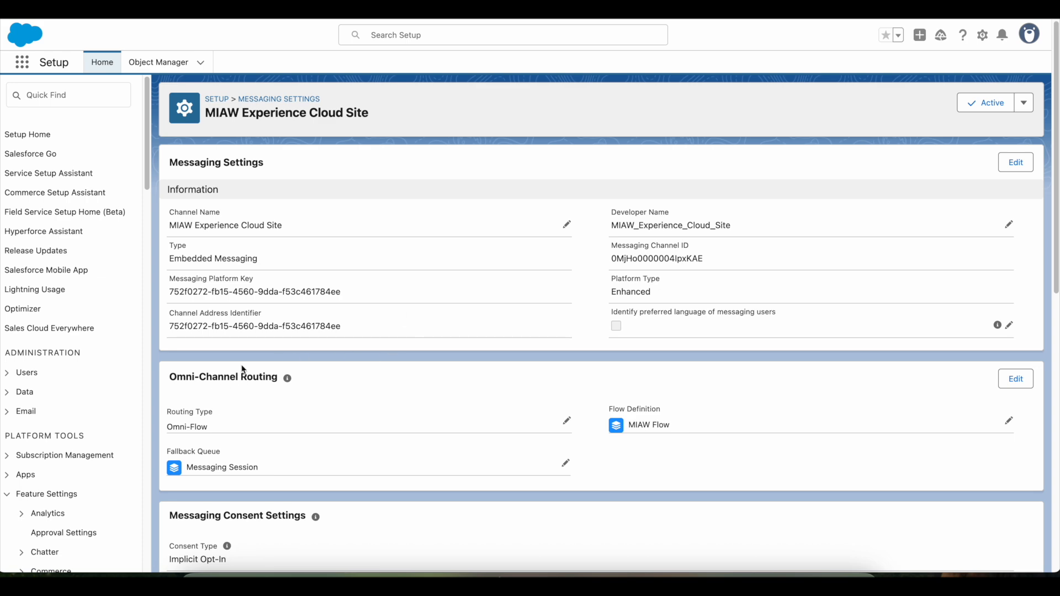
scroll(243, 370, "down", 6)
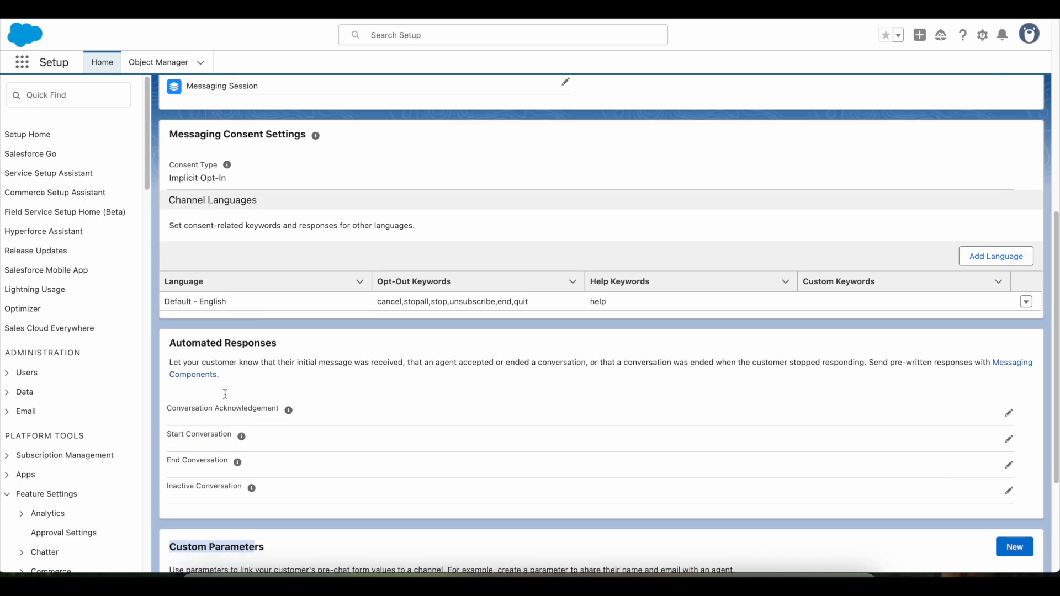
scroll(232, 265, "down", 3)
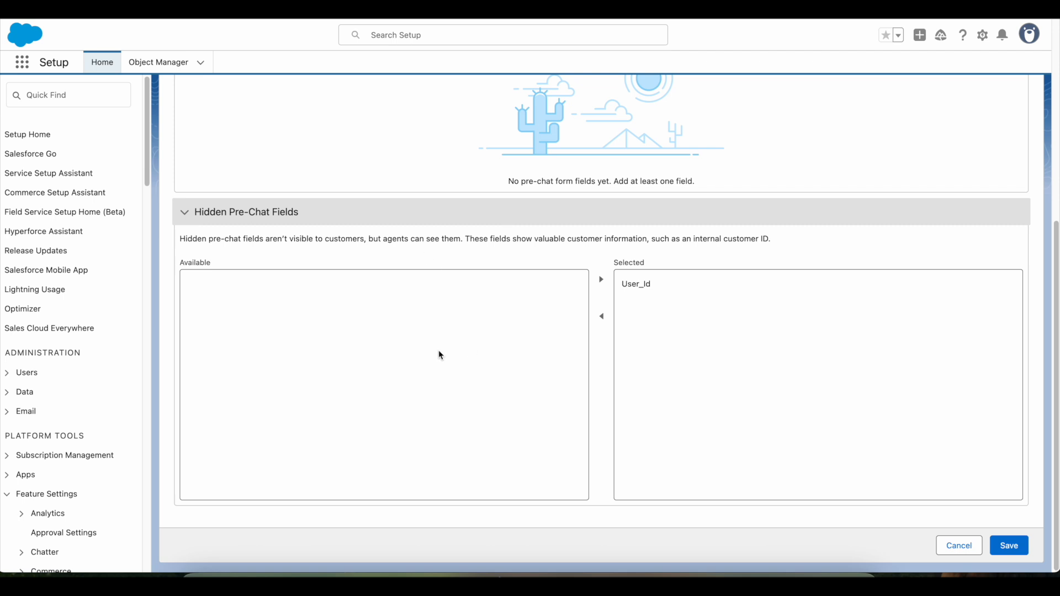
left_click(959, 546)
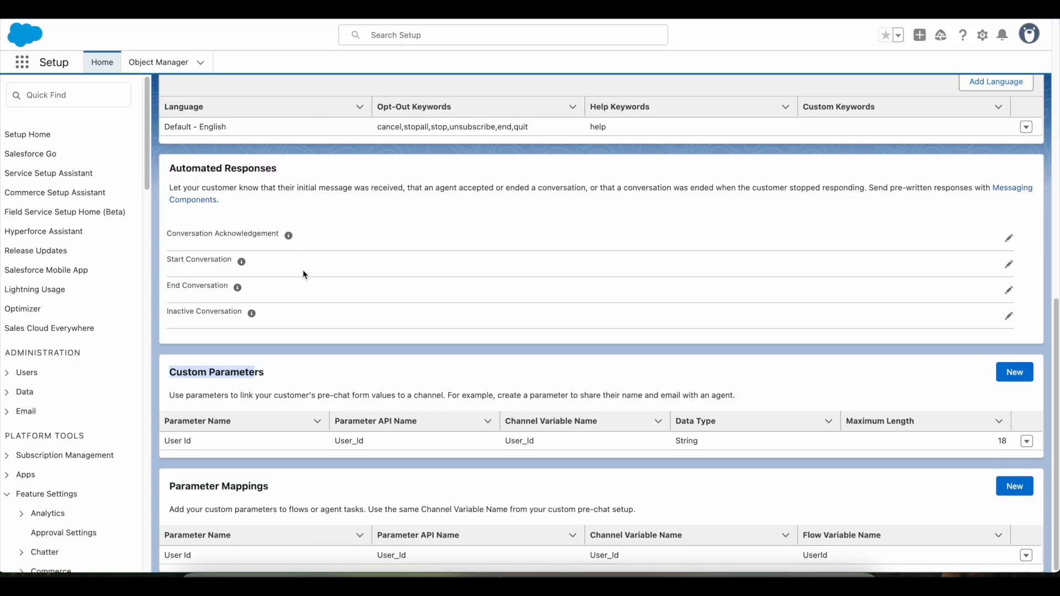
Step: Review the Omni-Channel routing settings of the messaging channel, including the flow definition and fallback queue
scroll(302, 274, "up", 10)
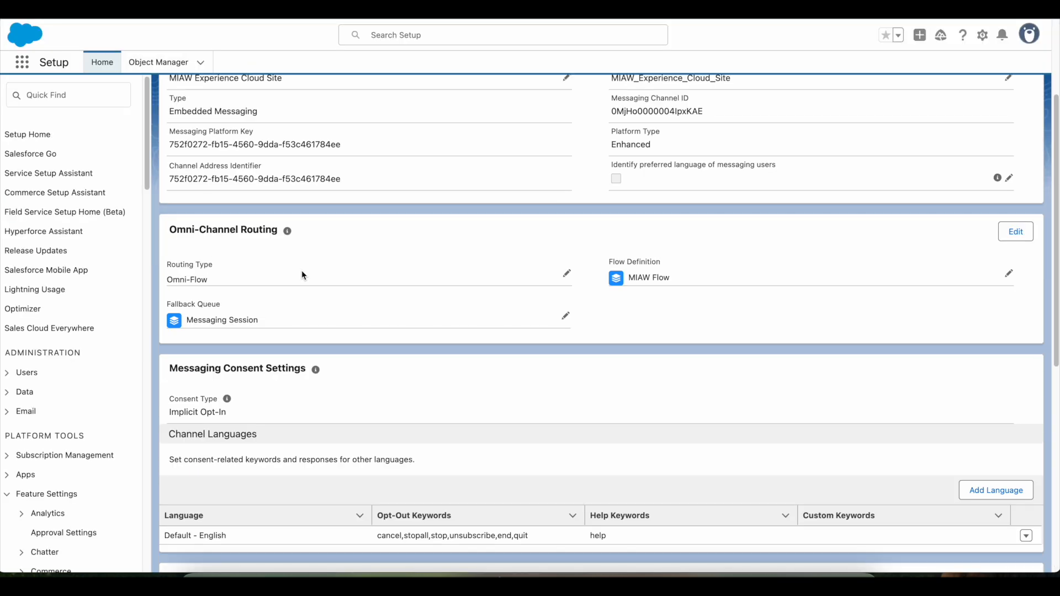
left_click_drag(169, 328, 278, 330)
scroll(315, 186, "up", 2)
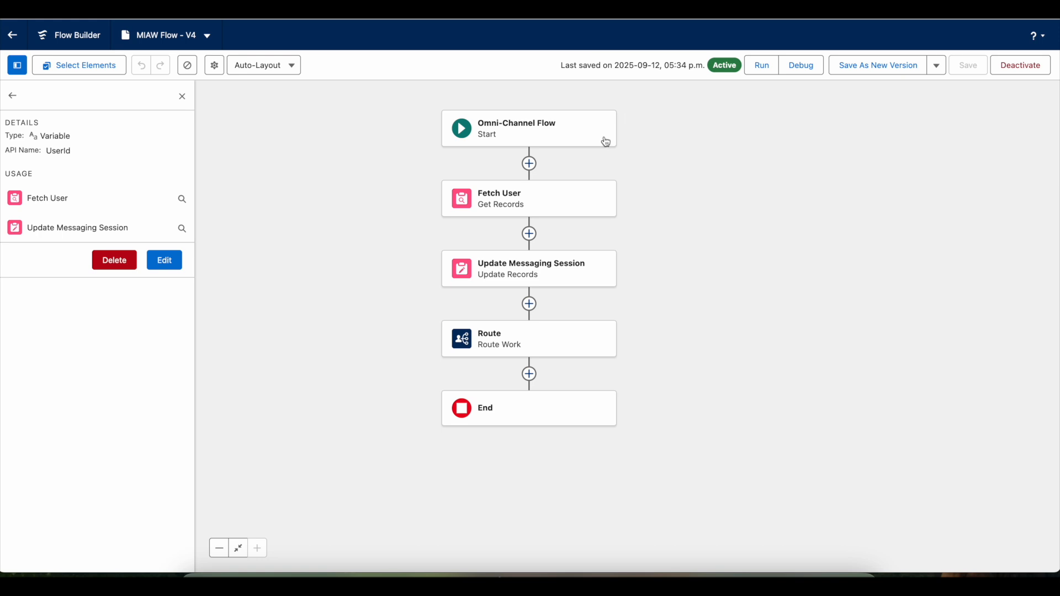
Step: Inspect the settings of the Fetch User, Update Messaging Session and Route elements in the MIAW Flow
left_click(521, 206)
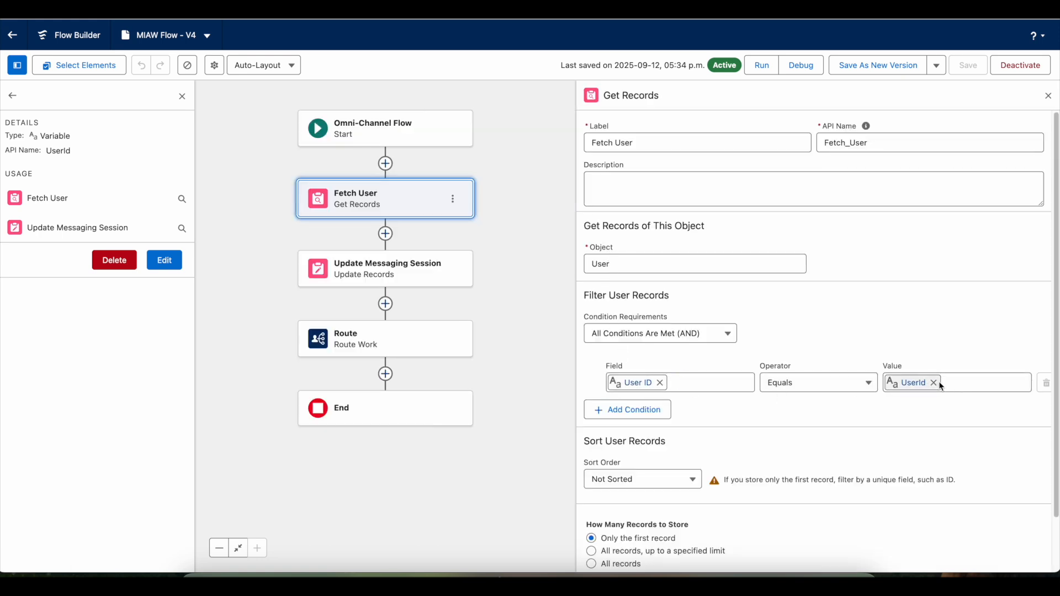
scroll(914, 360, "down", 1)
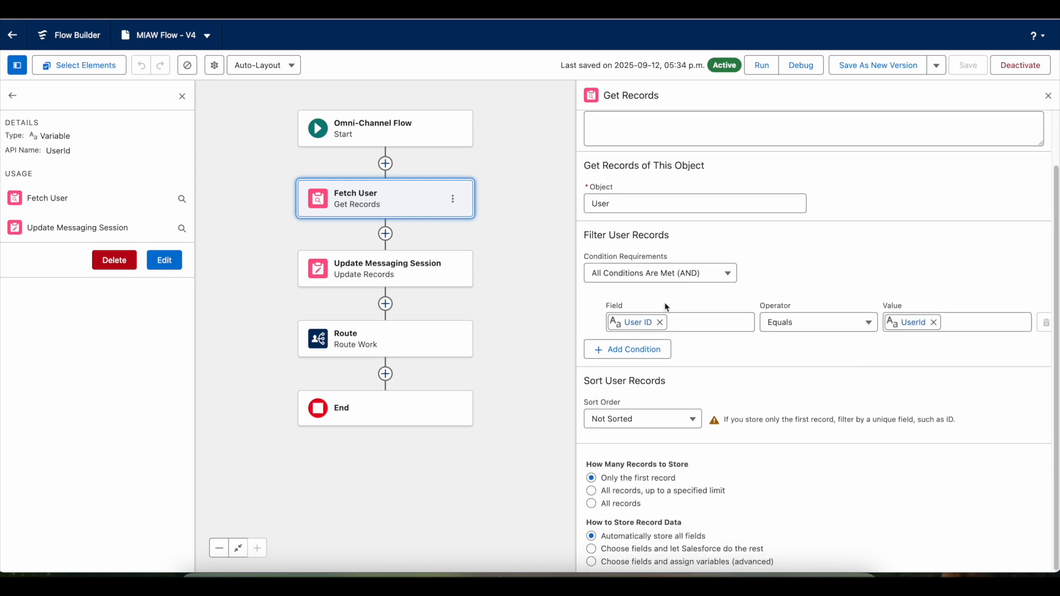
left_click(366, 271)
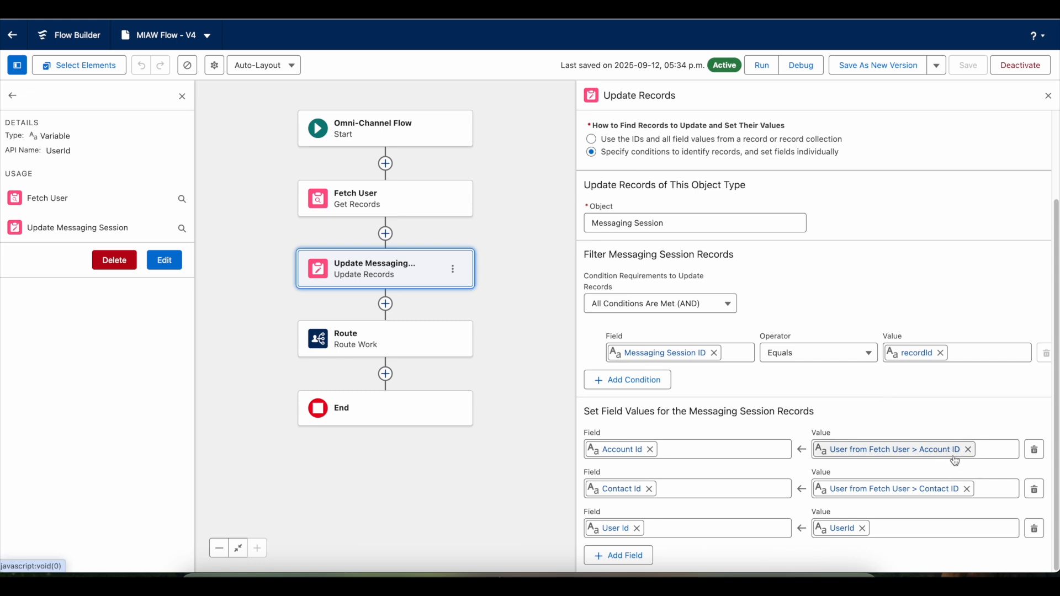
left_click(397, 333)
scroll(782, 423, "down", 2)
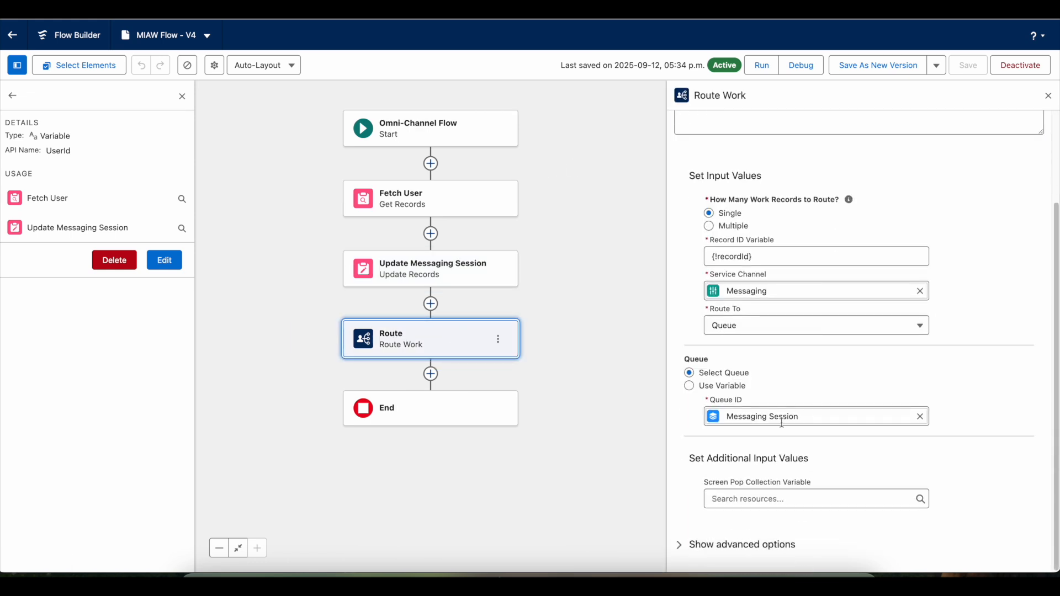
left_click(408, 276)
scroll(817, 392, "down", 2)
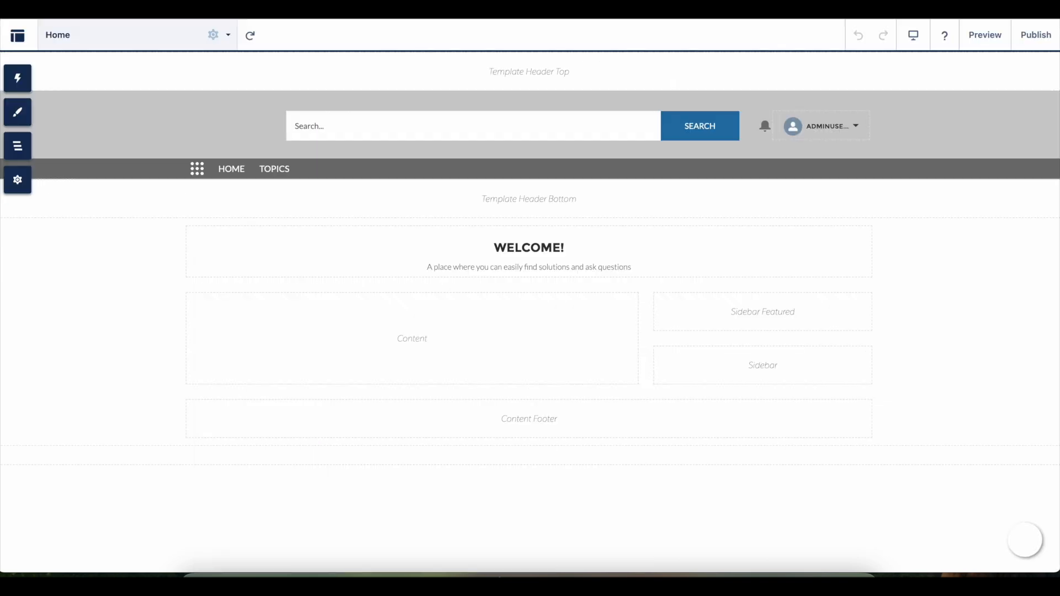
Step: Review the Chat Test site's Security & Privacy settings, including the content security policy level and trusted sites for scripts
left_click(20, 186)
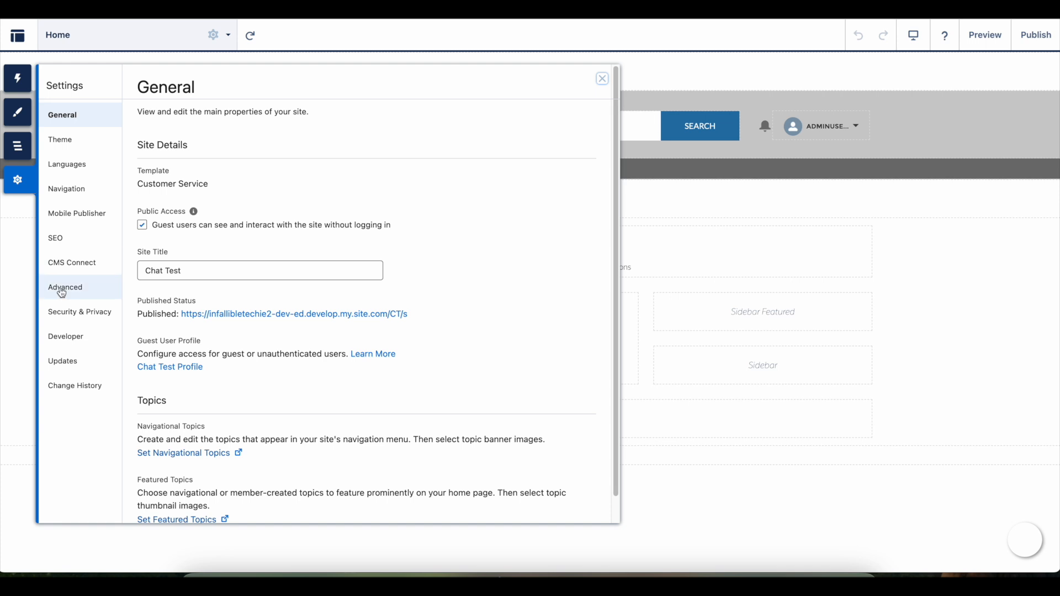
left_click(59, 311)
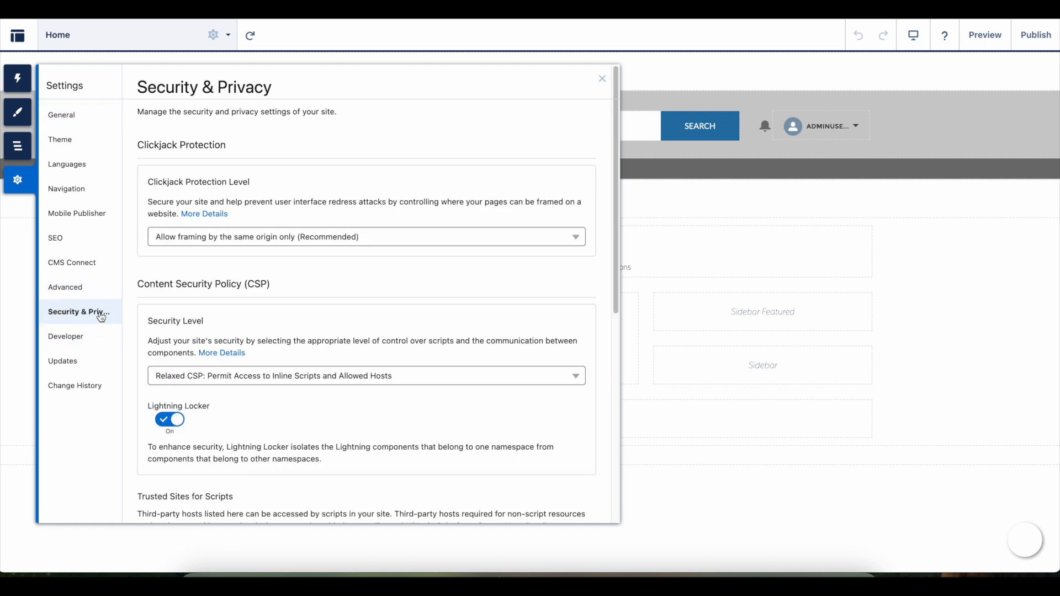
scroll(211, 277, "down", 1)
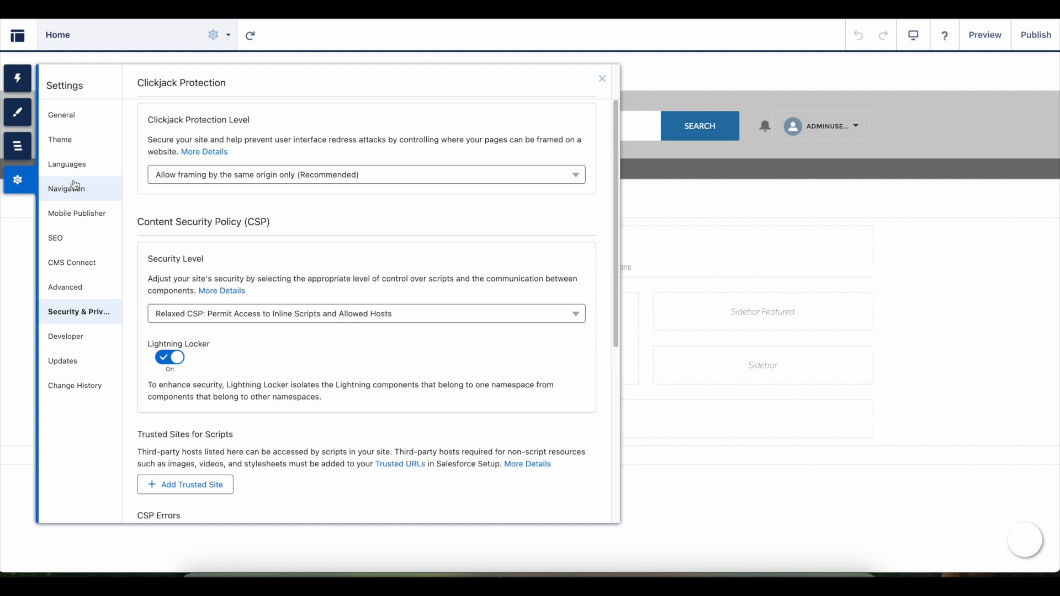
Step: Open the site's head markup for editing and select the entire script
left_click(81, 287)
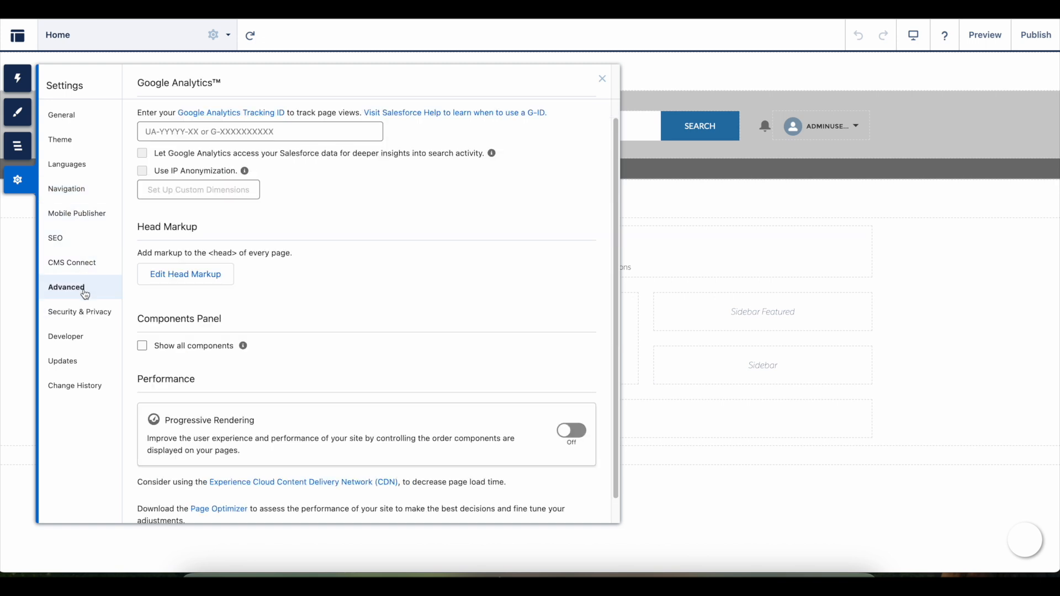
left_click(178, 281)
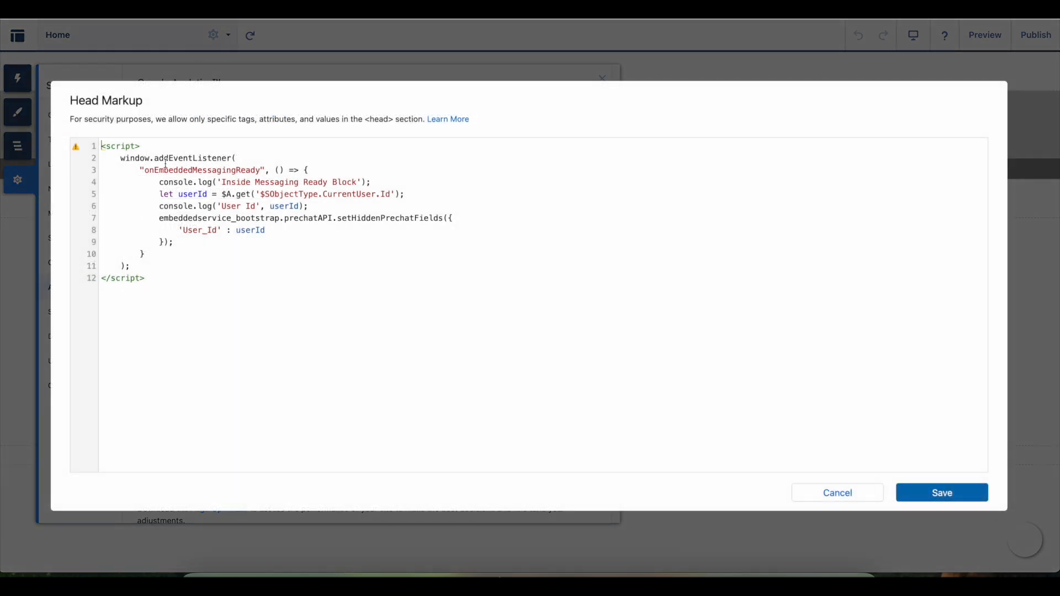
left_click_drag(171, 284, 103, 142)
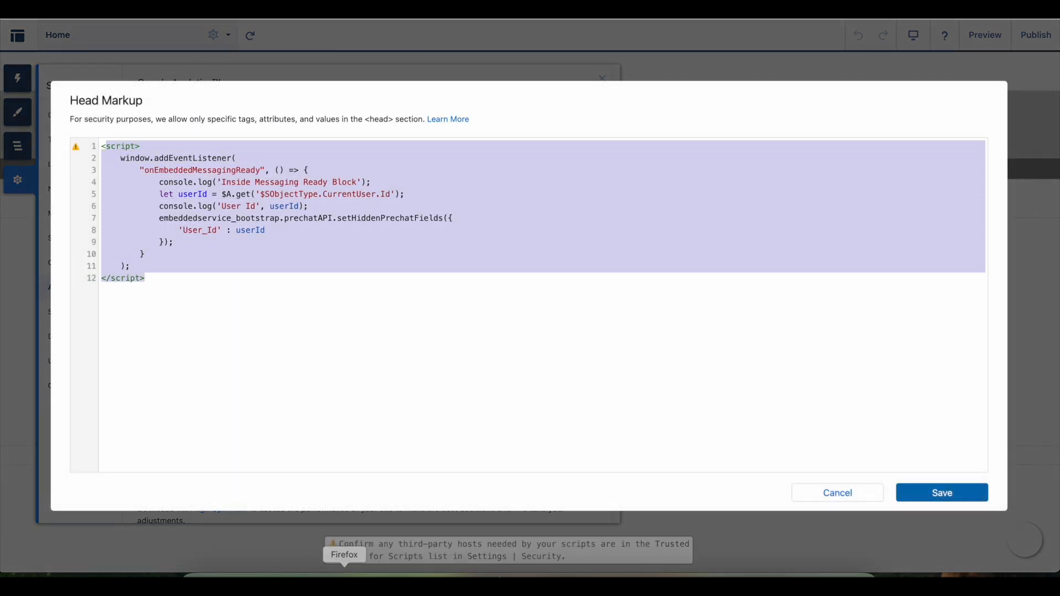
Step: Switch to the blog post in Firefox and select the entire script in the Inject JavaScript into Experience Cloud section
left_click(344, 577)
scroll(417, 295, "down", 12)
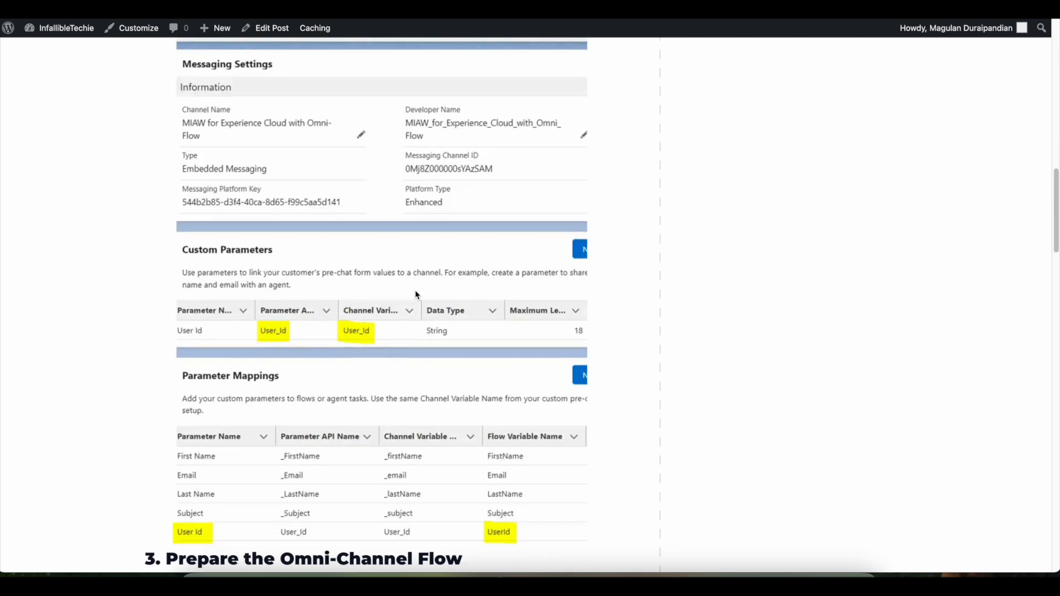
scroll(416, 296, "down", 3)
left_click_drag(161, 334, 236, 509)
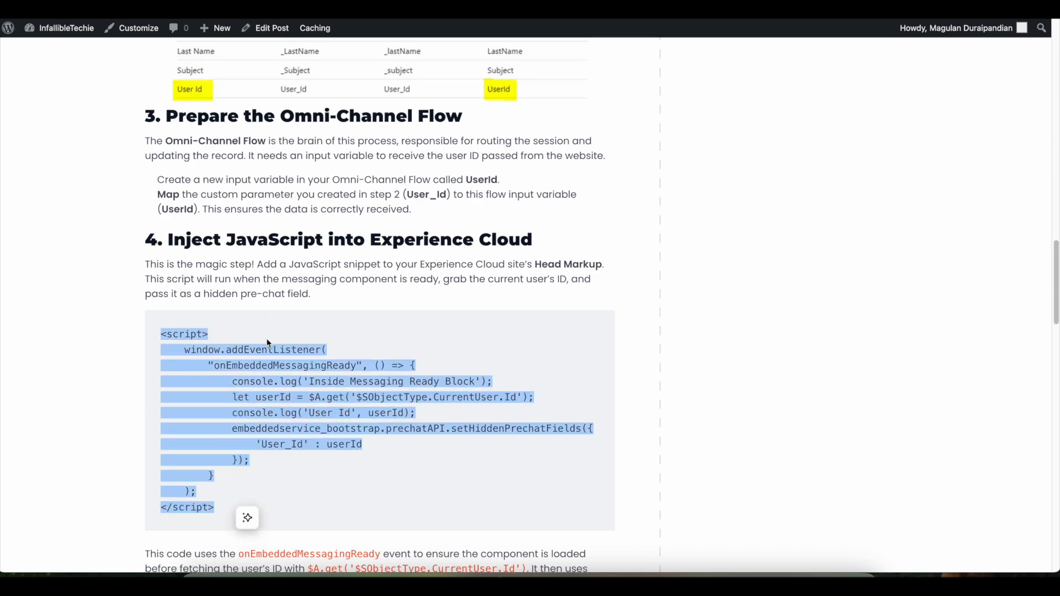
Step: Return to the head markup in Chrome and examine the onEmbeddedMessagingReady event, the current user Id lookup and the User Id console log
left_click(441, 575)
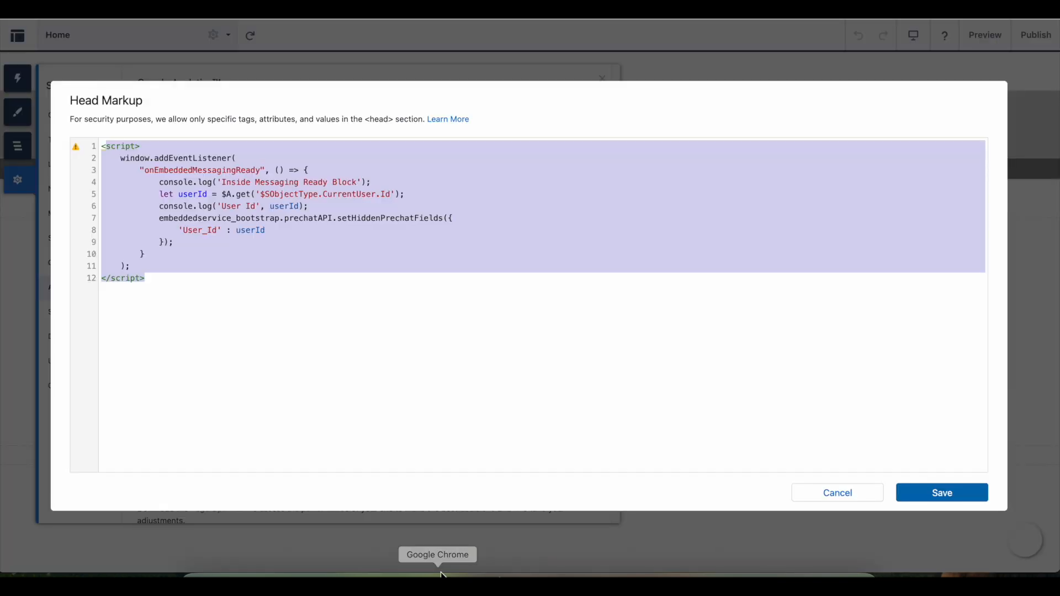
left_click(222, 301)
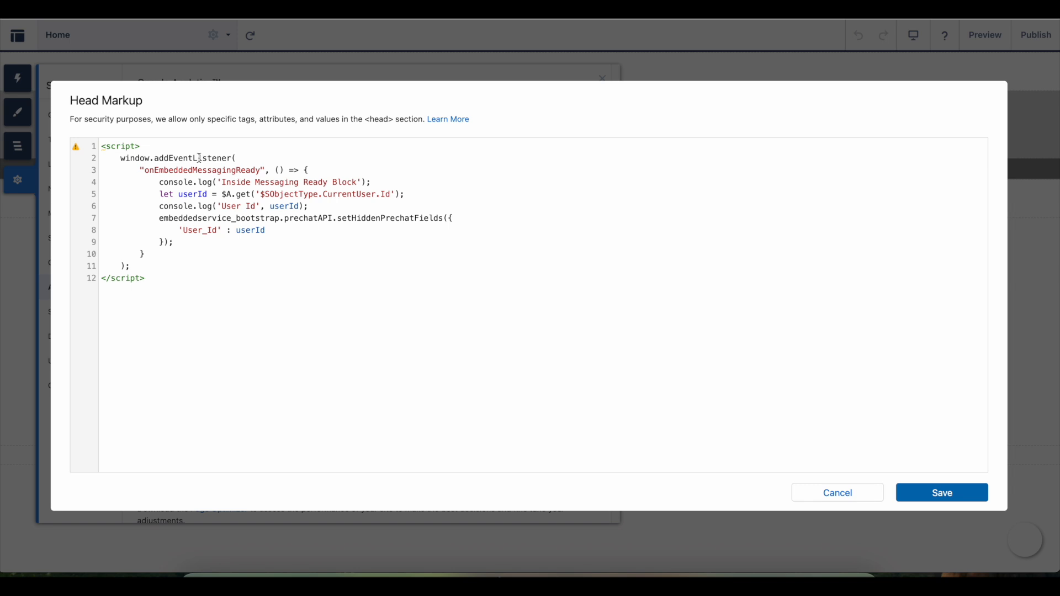
double_click(243, 170)
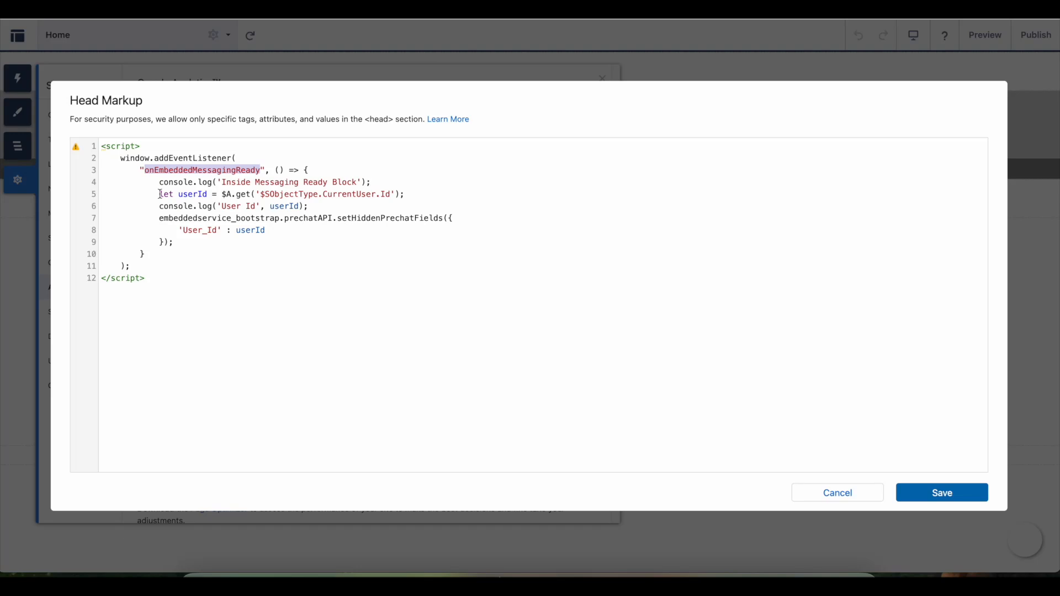
left_click_drag(221, 194, 399, 196)
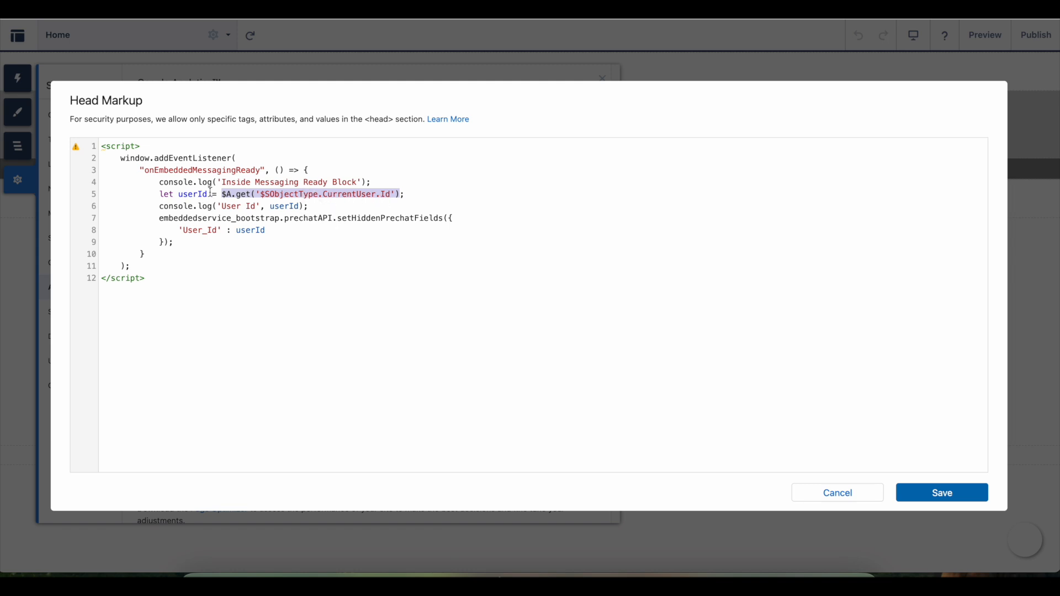
left_click_drag(156, 208, 312, 208)
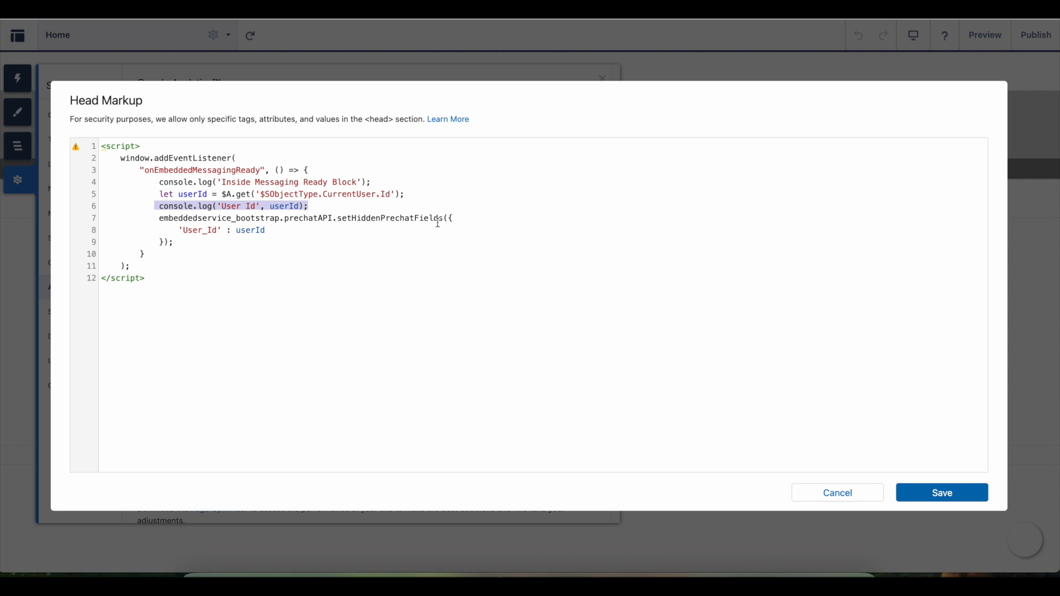
Step: Examine the User_Id hidden pre-chat field in the script, and look through the MIAW Experience Cloud Site channel settings
left_click_drag(178, 230, 266, 230)
double_click(204, 230)
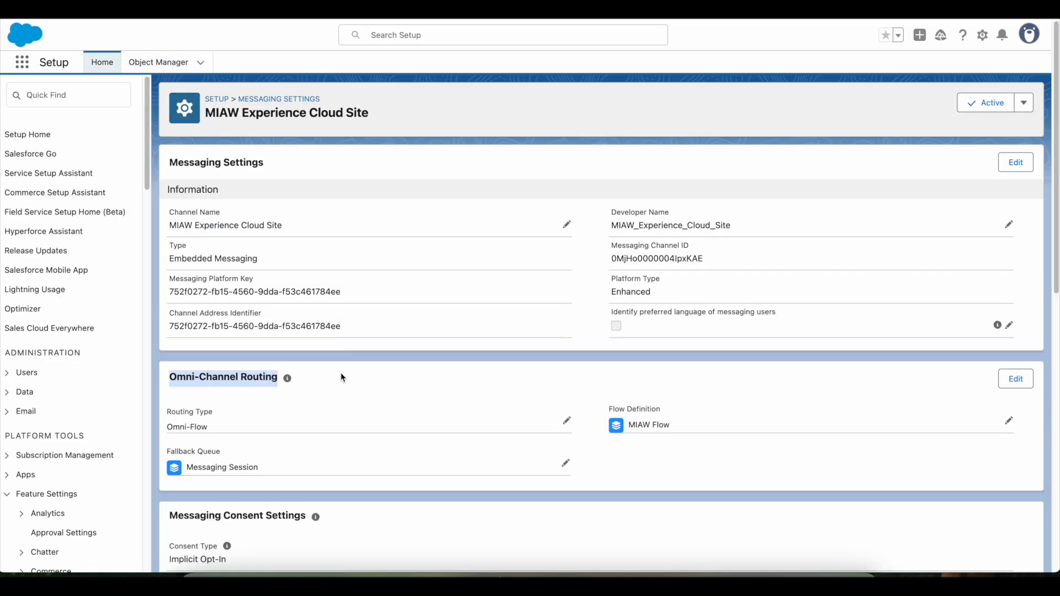
scroll(317, 350, "down", 3)
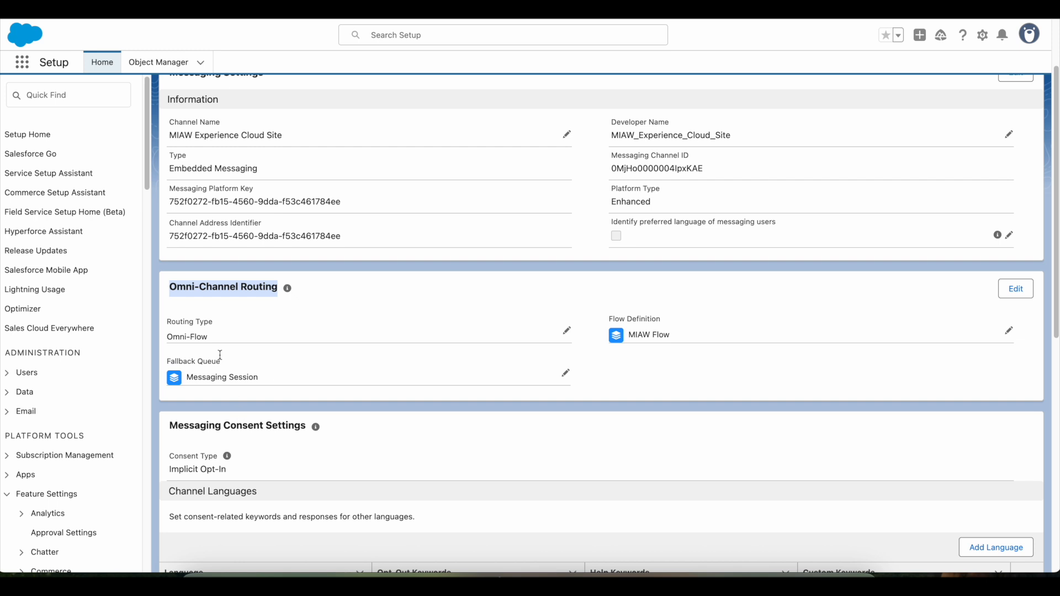
scroll(538, 232, "down", 10)
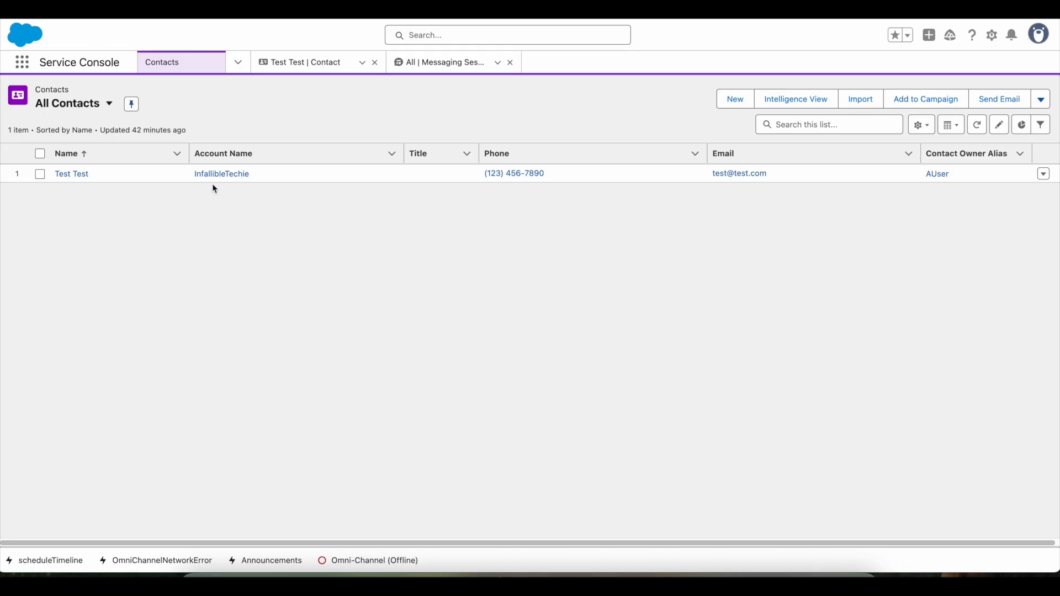
Step: Open the test contact's record, duplicate its browser tab and log in to the Experience site as that contact's user
left_click(307, 62)
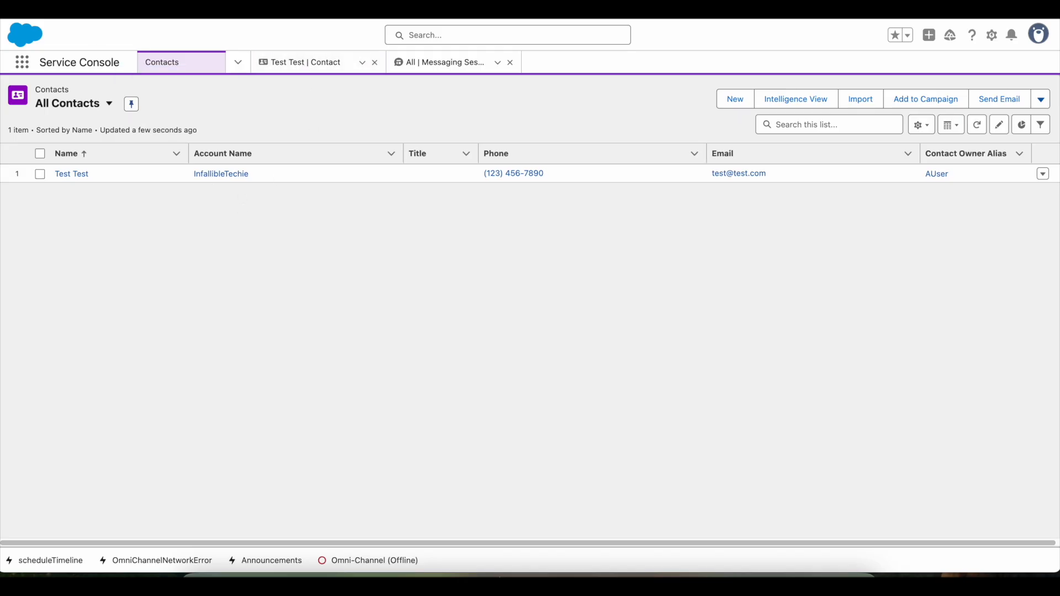
right_click(109, 6)
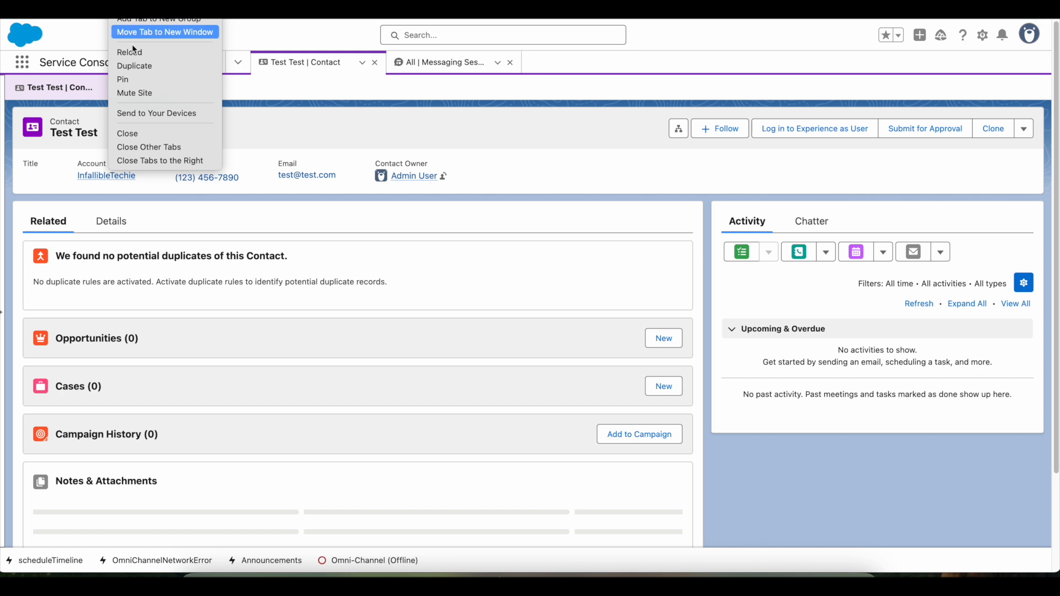
left_click(154, 67)
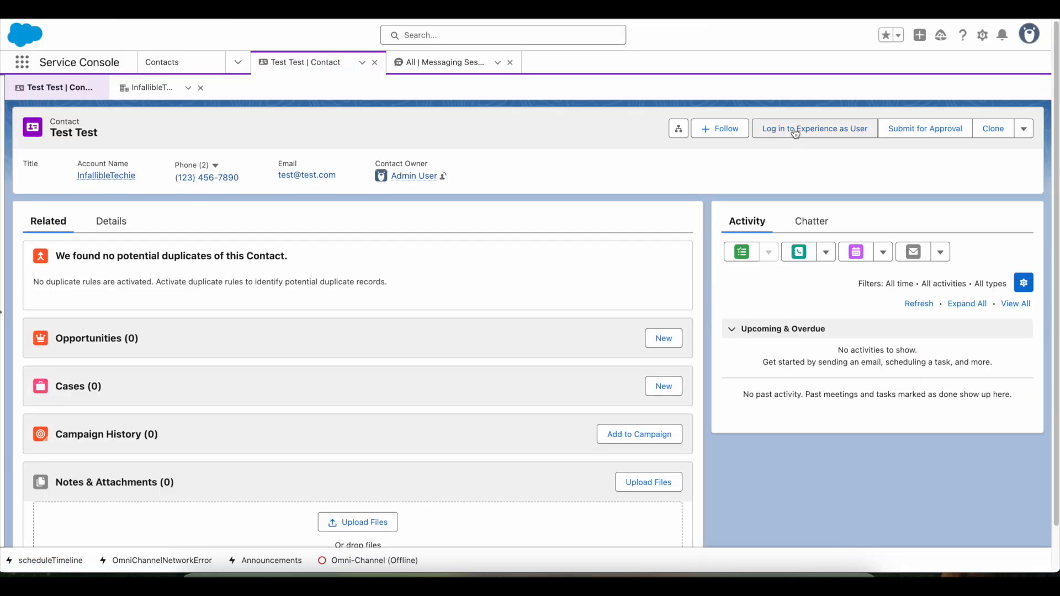
left_click(795, 132)
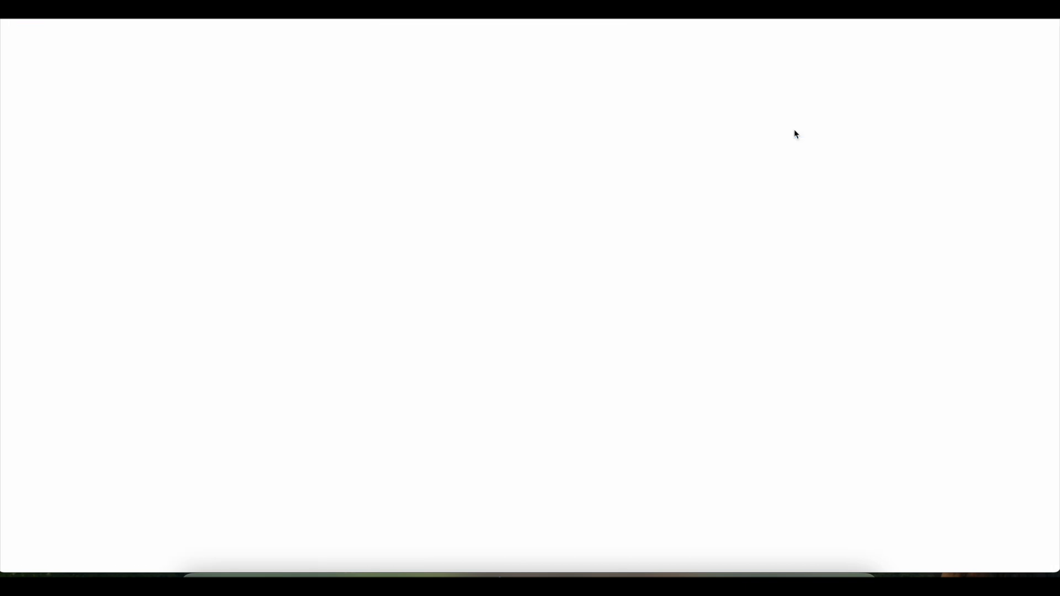
Step: Inspect the Experience site's home page and show the browser console to check the User Id logged by the script
right_click(597, 292)
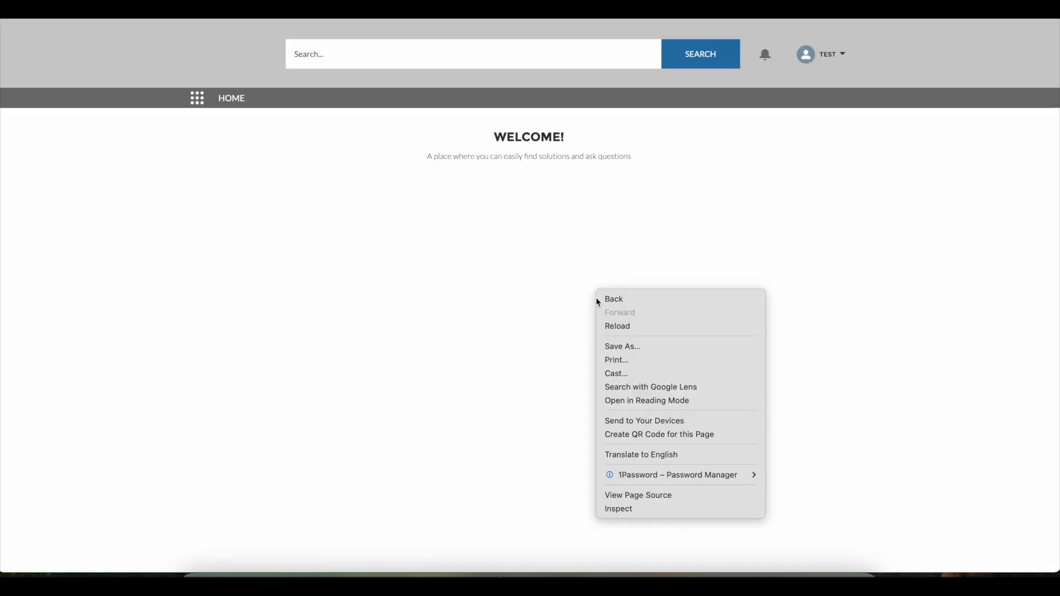
left_click(651, 509)
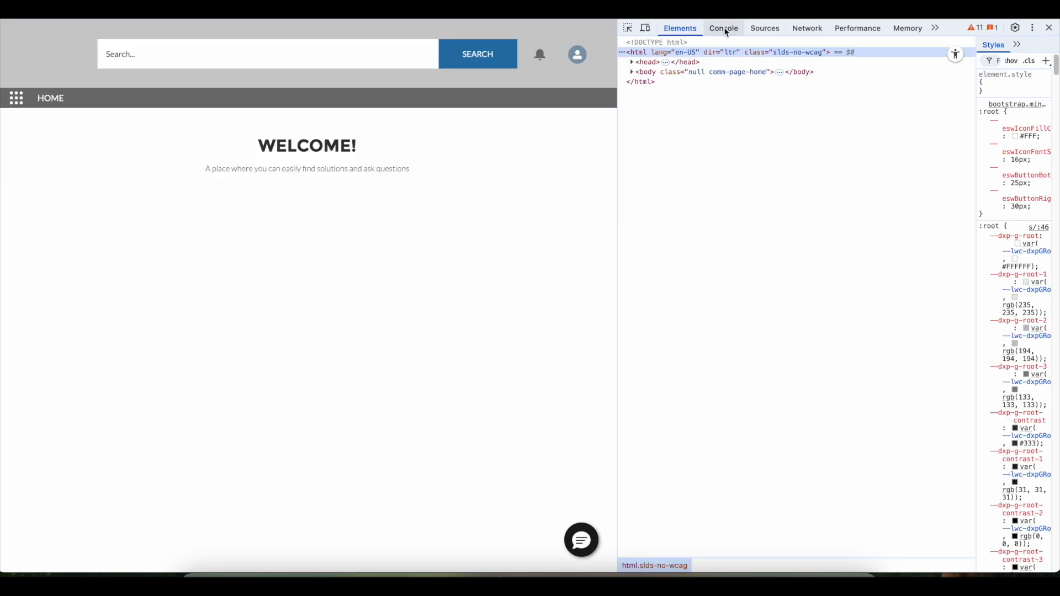
left_click(724, 28)
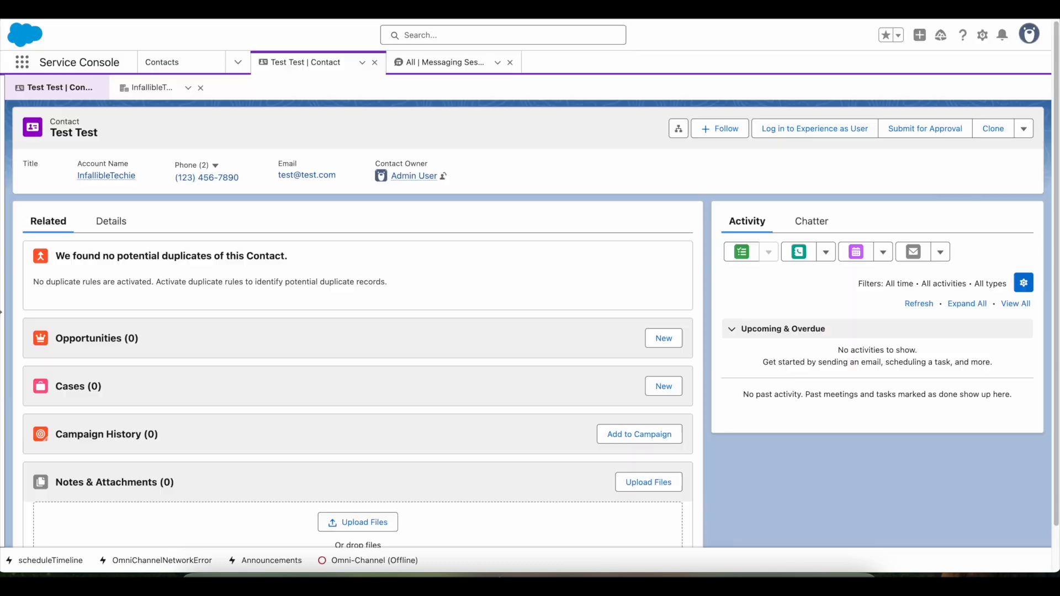
Step: Show the Messaging Sessions list in the Service Console, and start a chat on the Experience site with the message "demo testing"
left_click(452, 61)
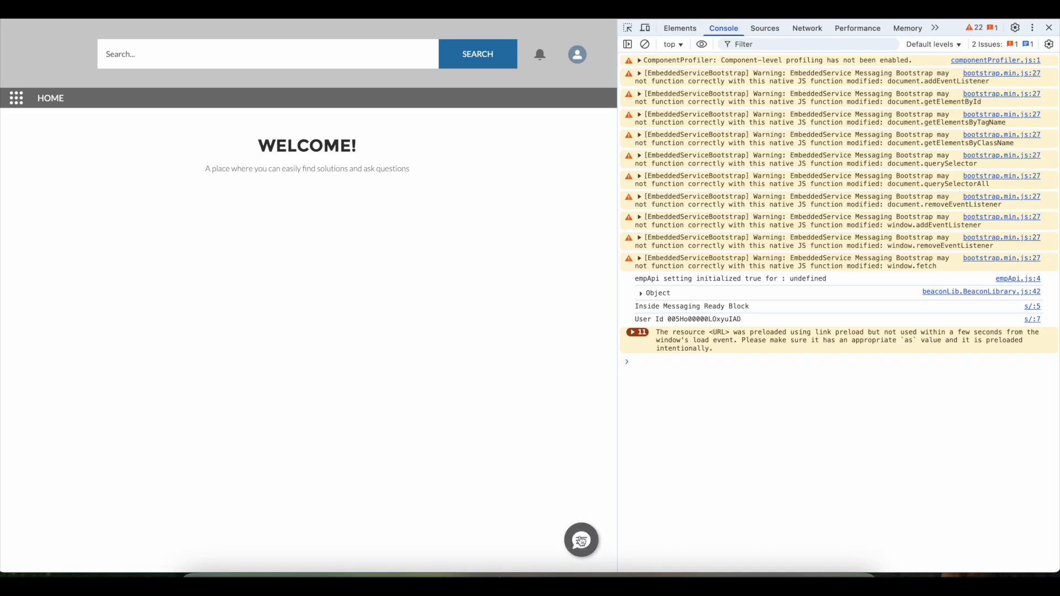
left_click(582, 541)
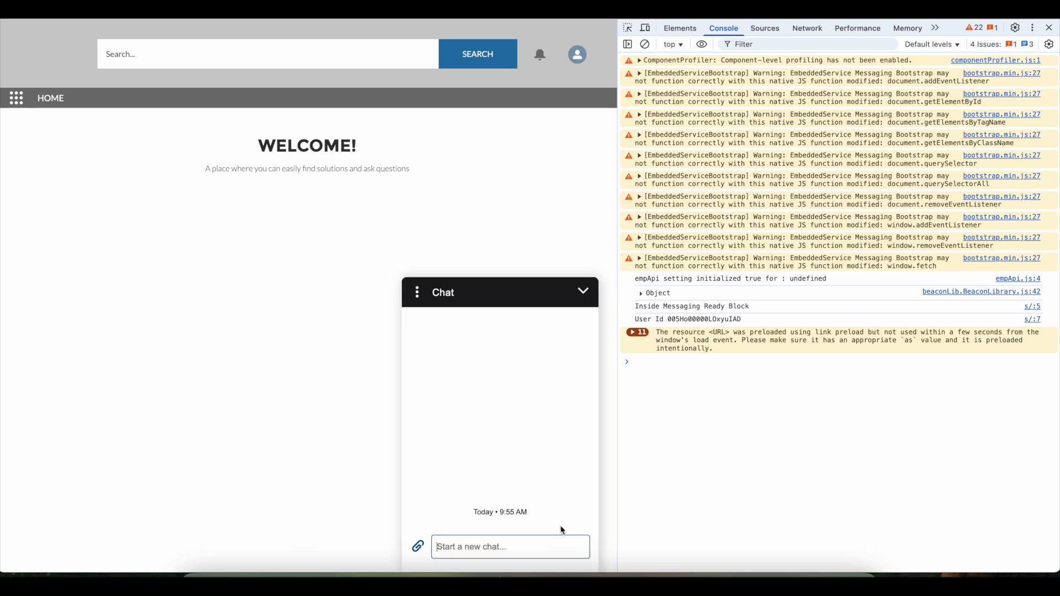
type("demo testing")
key("Return")
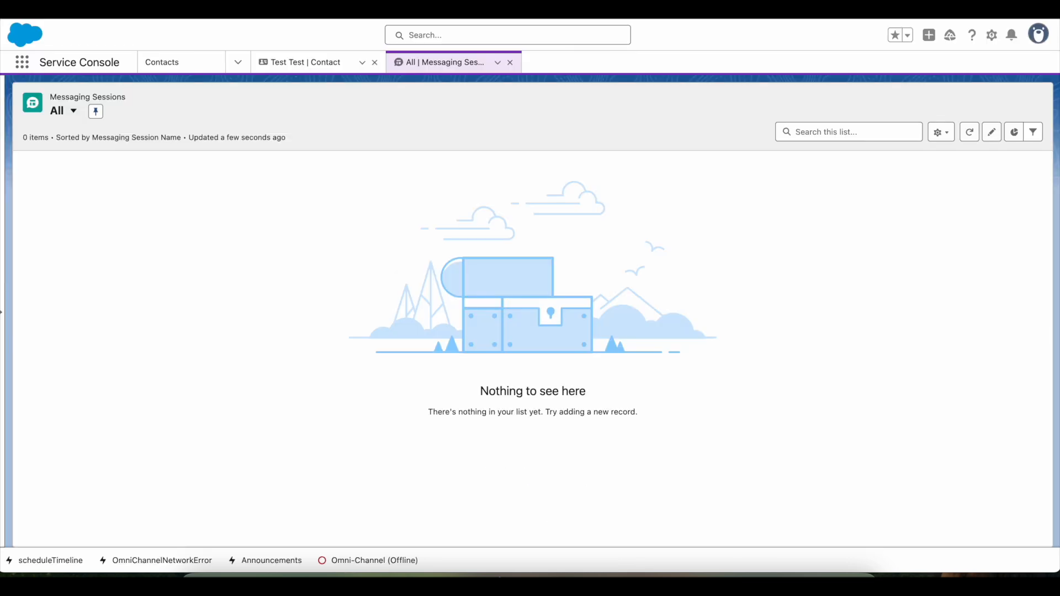
Step: Refresh the All messaging sessions list and open the details of the new chat's session record
left_click(969, 131)
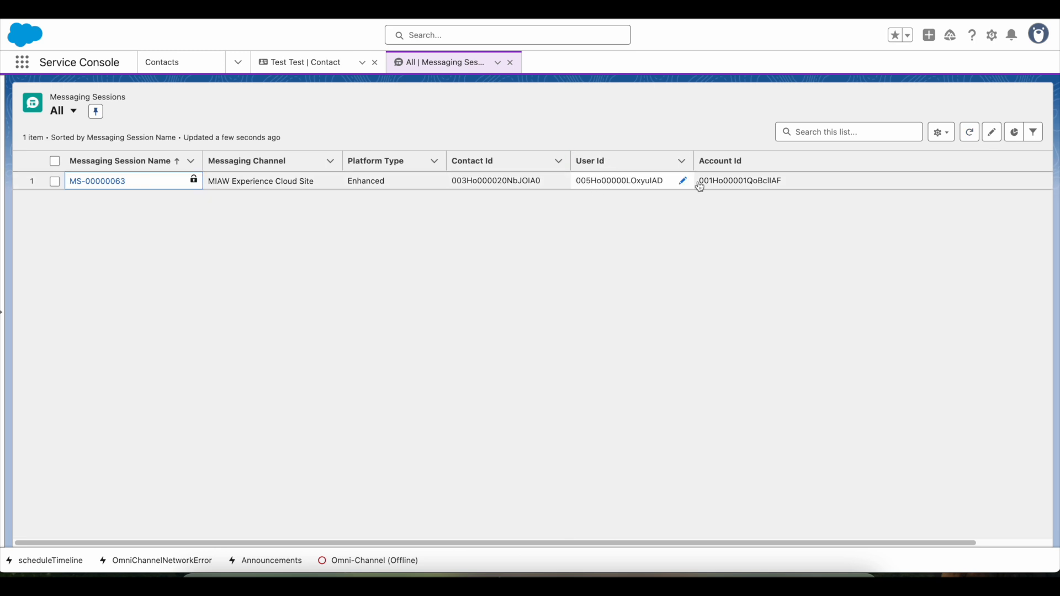
left_click(111, 181)
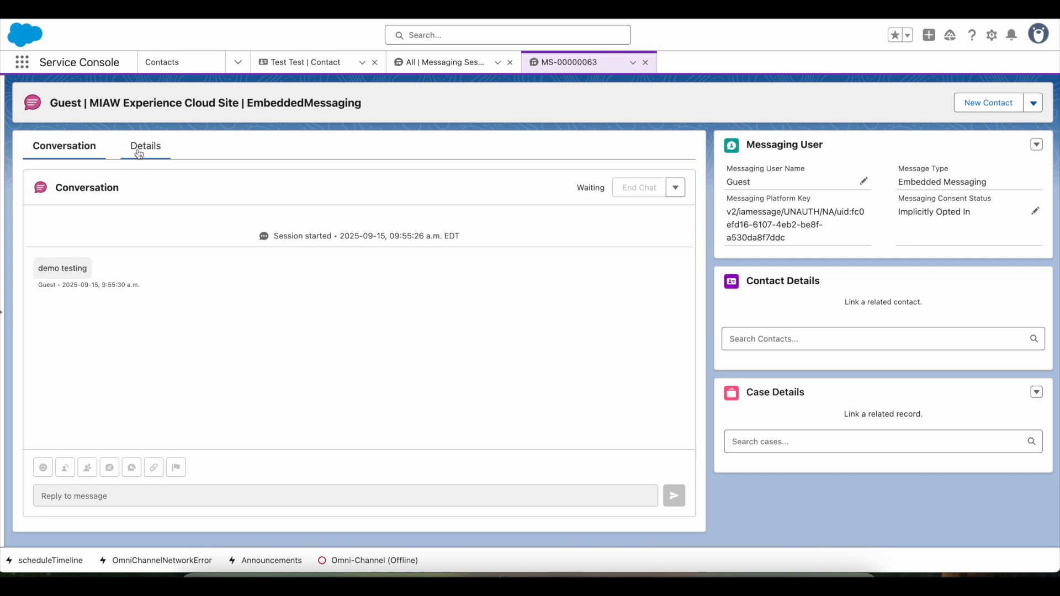
left_click(140, 148)
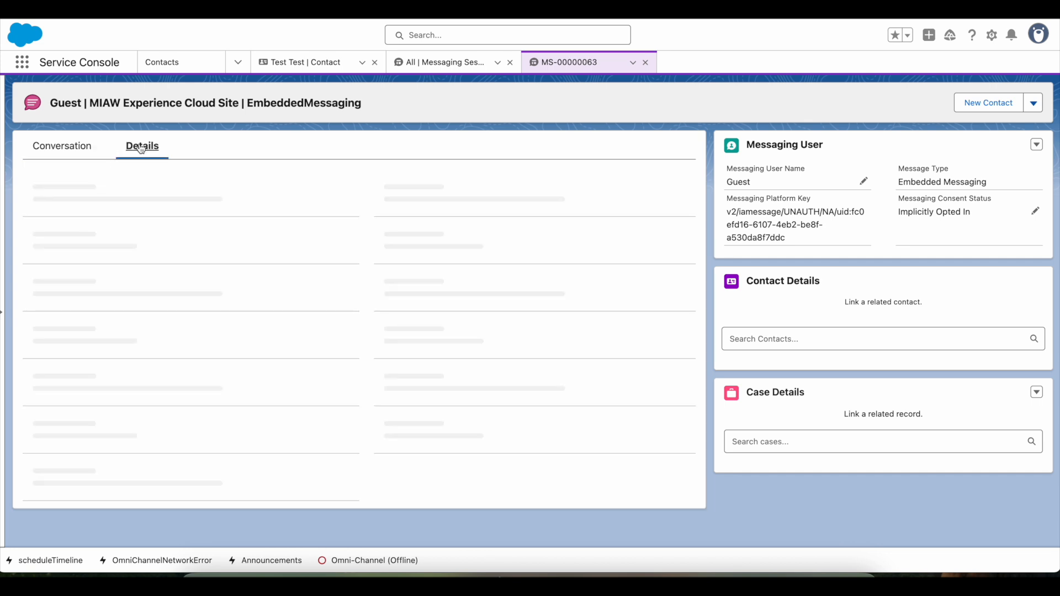
Step: Check the User Id, Contact Id and Account Id fields in the messaging session's details
left_click_drag(43, 454, 152, 456)
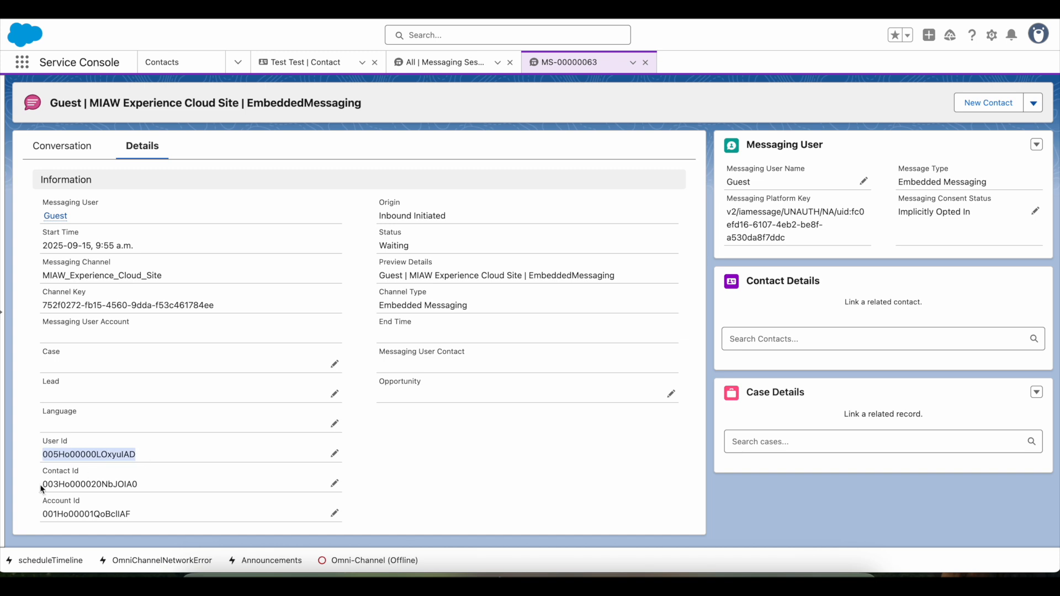
left_click_drag(42, 485, 132, 485)
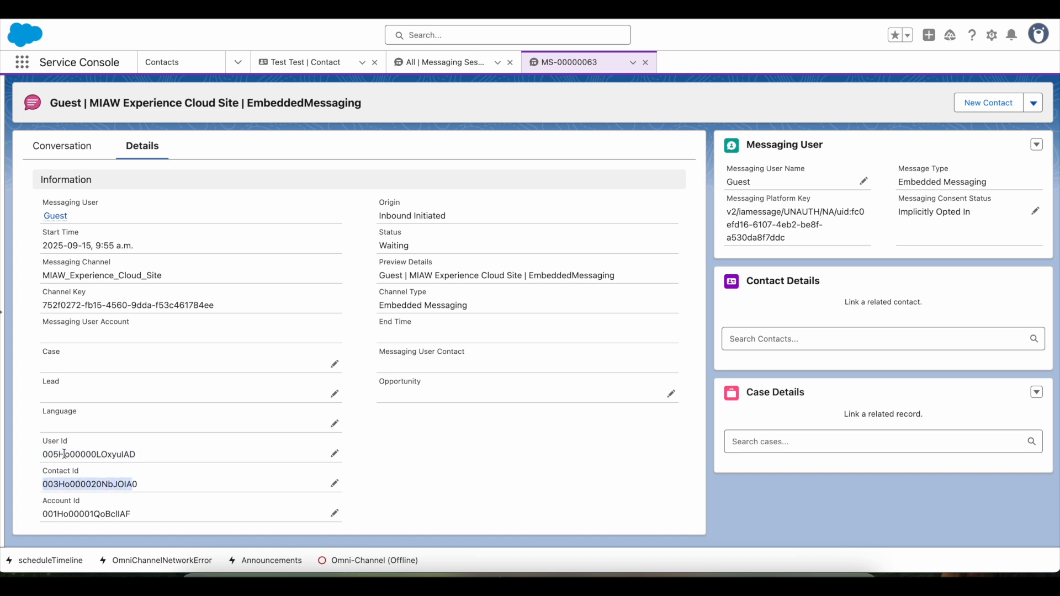
left_click(44, 484)
left_click_drag(43, 502, 60, 503)
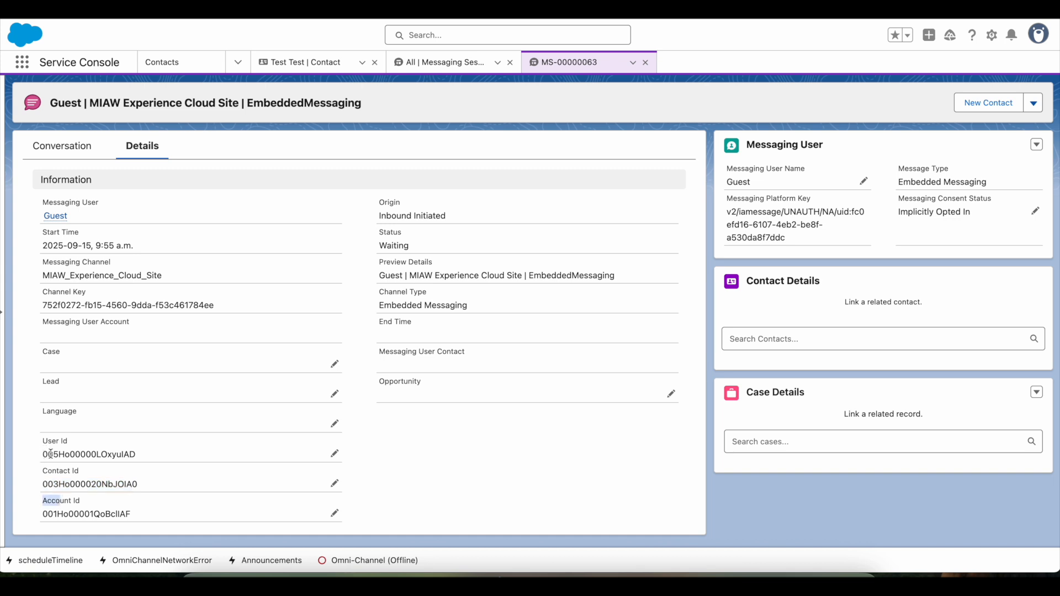
left_click_drag(43, 442, 132, 454)
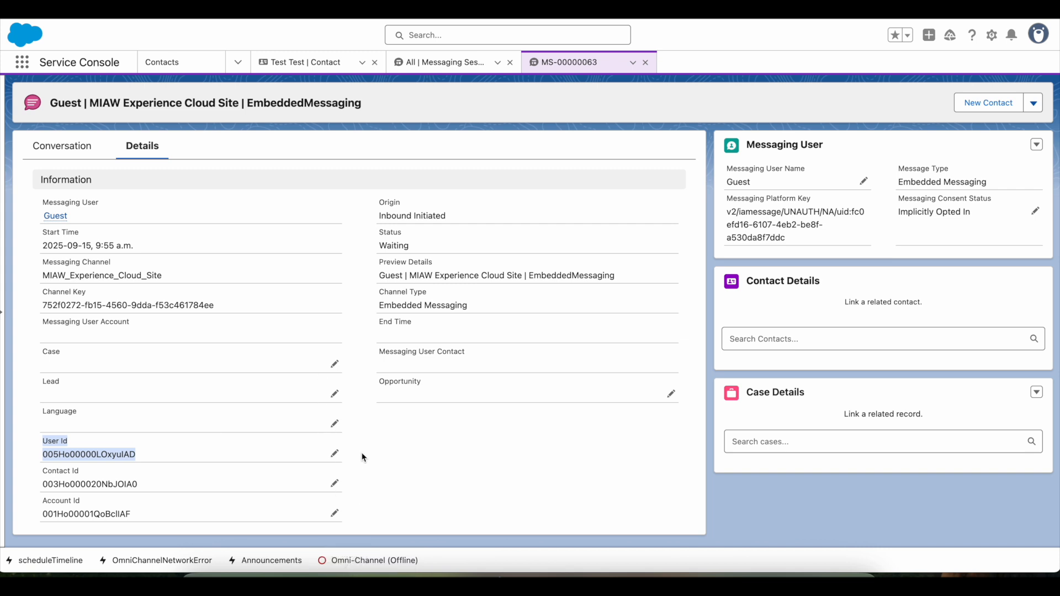
Step: Switch to the blog post in Firefox and review its steps on the messaging channel, Omni-Channel Flow, JavaScript snippet and flow automation
left_click(344, 575)
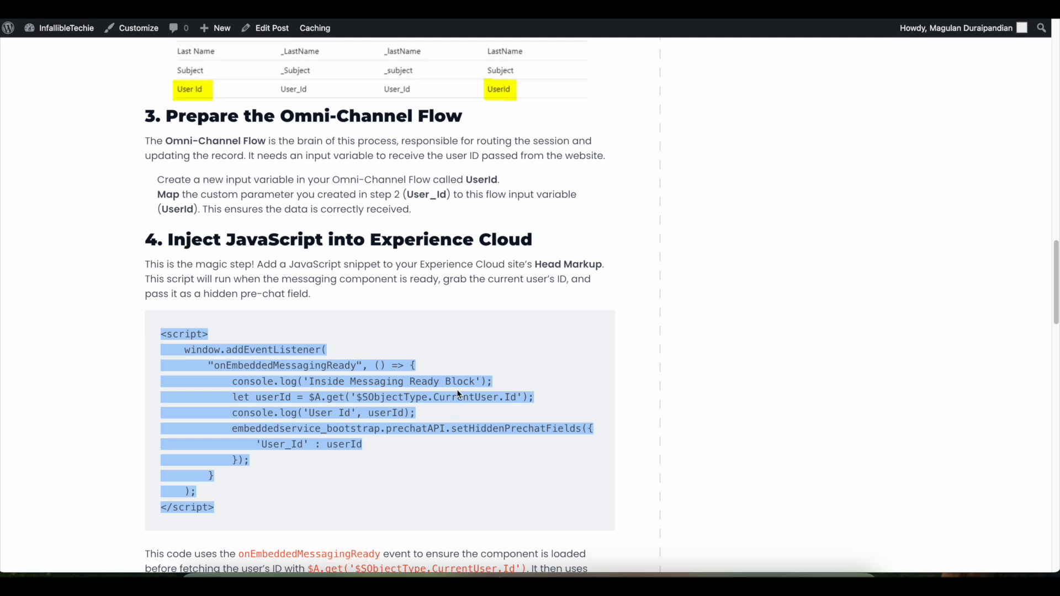
scroll(458, 394, "up", 10)
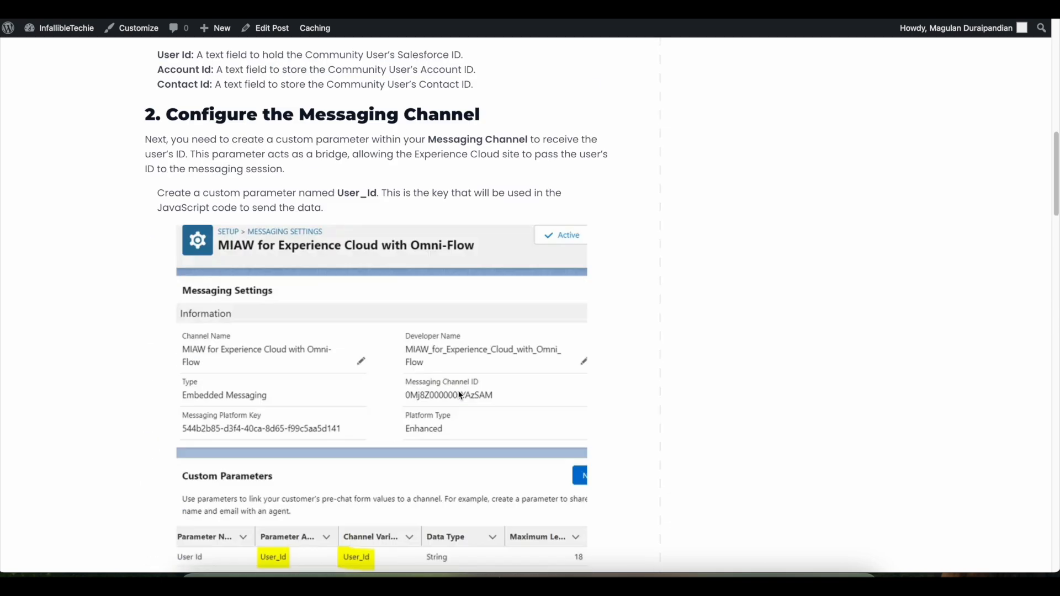
scroll(286, 472, "down", 10)
scroll(353, 419, "down", 3)
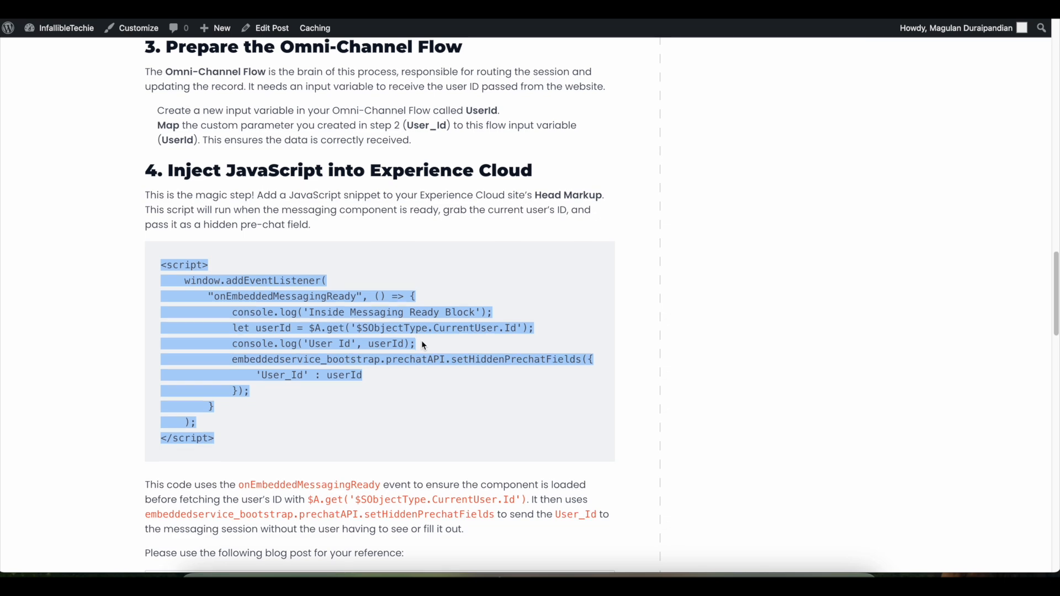
scroll(422, 341, "down", 9)
scroll(422, 344, "down", 2)
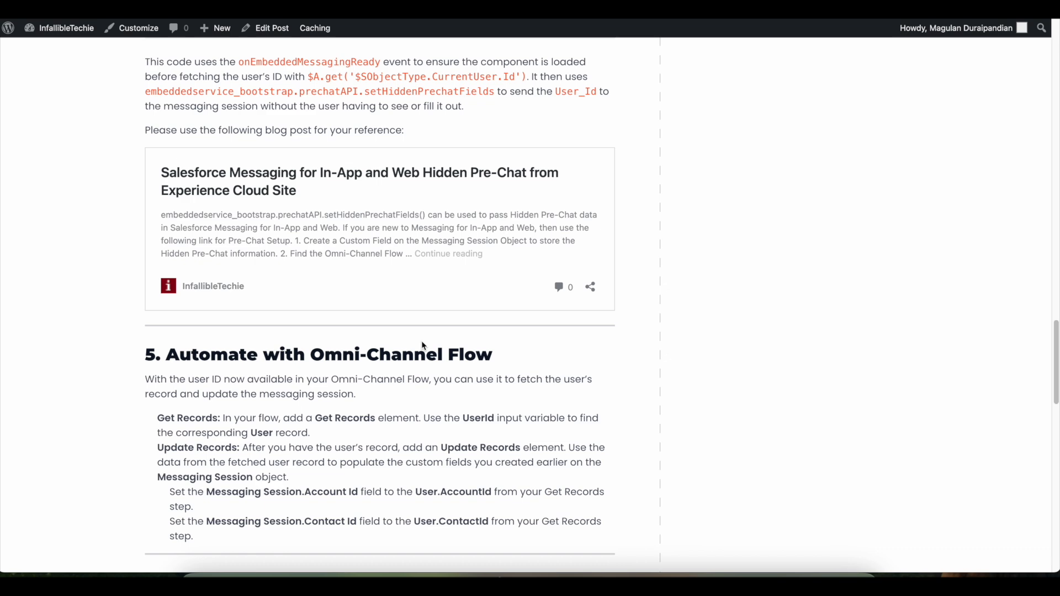
scroll(422, 340, "down", 7)
scroll(423, 343, "up", 16)
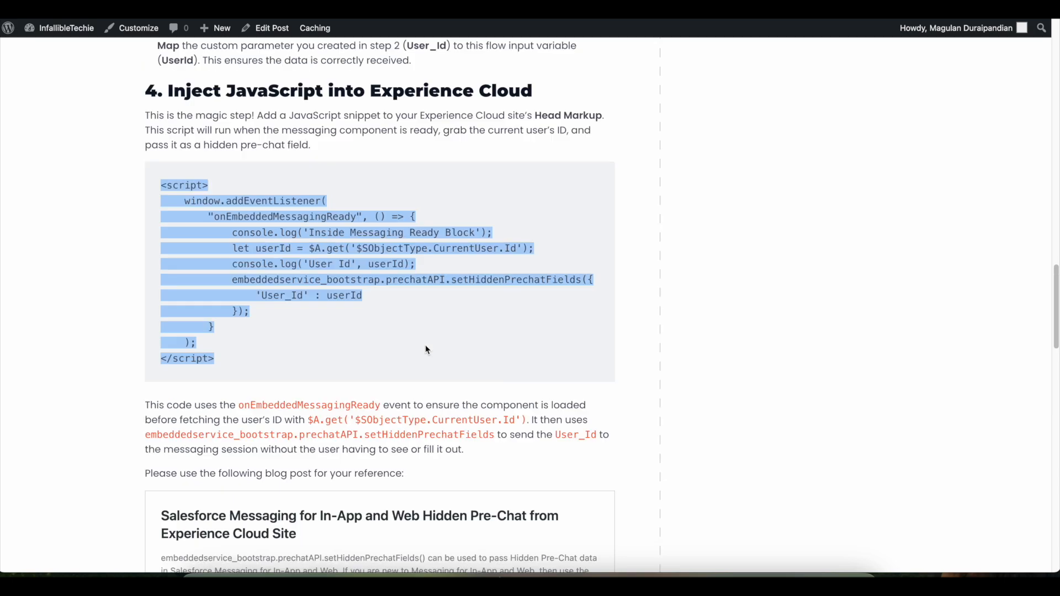
scroll(426, 349, "up", 18)
scroll(428, 350, "up", 11)
scroll(428, 350, "down", 10)
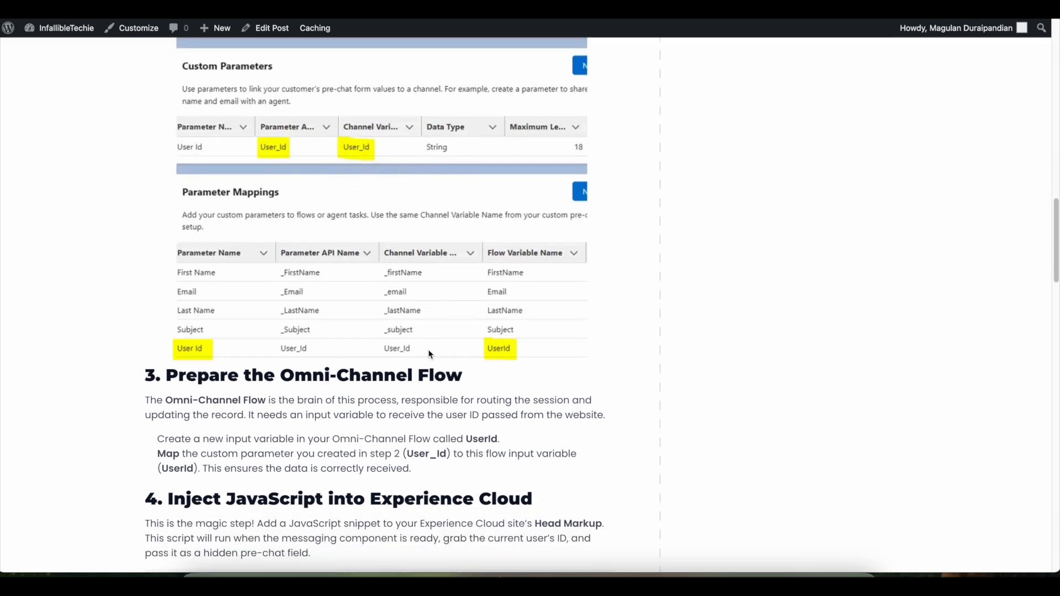
scroll(431, 353, "down", 4)
scroll(431, 353, "down", 4)
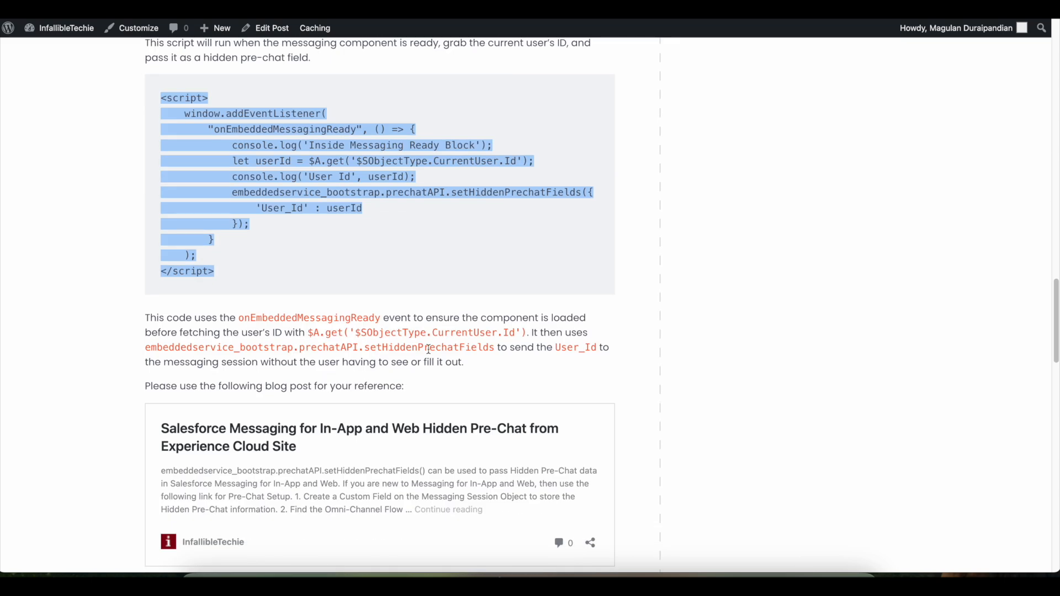
Step: Highlight part of the blog post's script and go back to its Custom Parameters and Parameter Mappings for User Id
scroll(428, 350, "up", 2)
left_click(375, 285)
left_click_drag(190, 221, 279, 300)
scroll(328, 353, "up", 3)
scroll(328, 353, "up", 12)
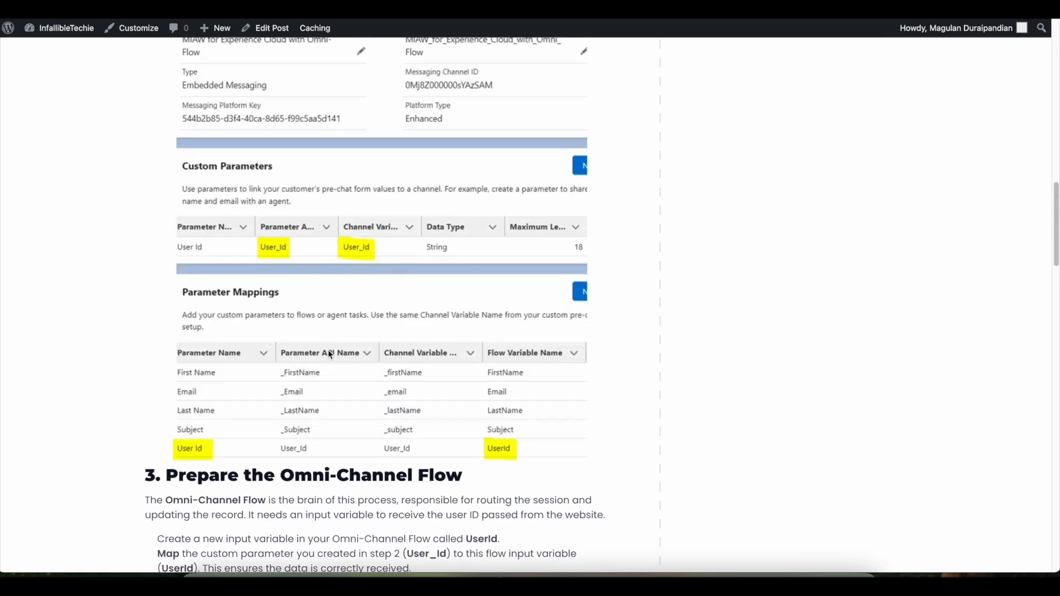